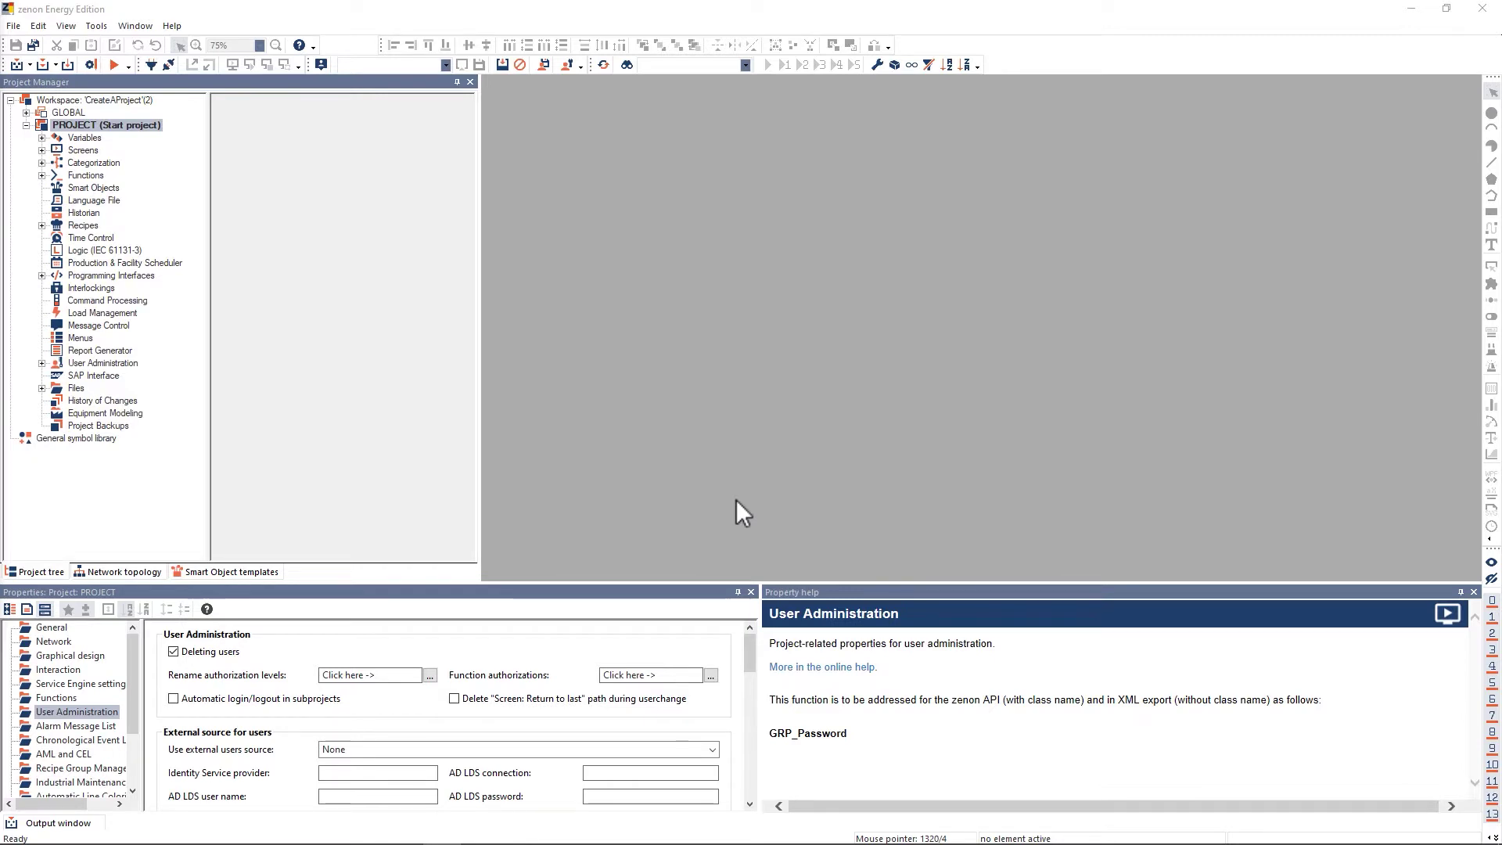
Create a new project user with the user name Operator and the full name Operator User
click(41, 363)
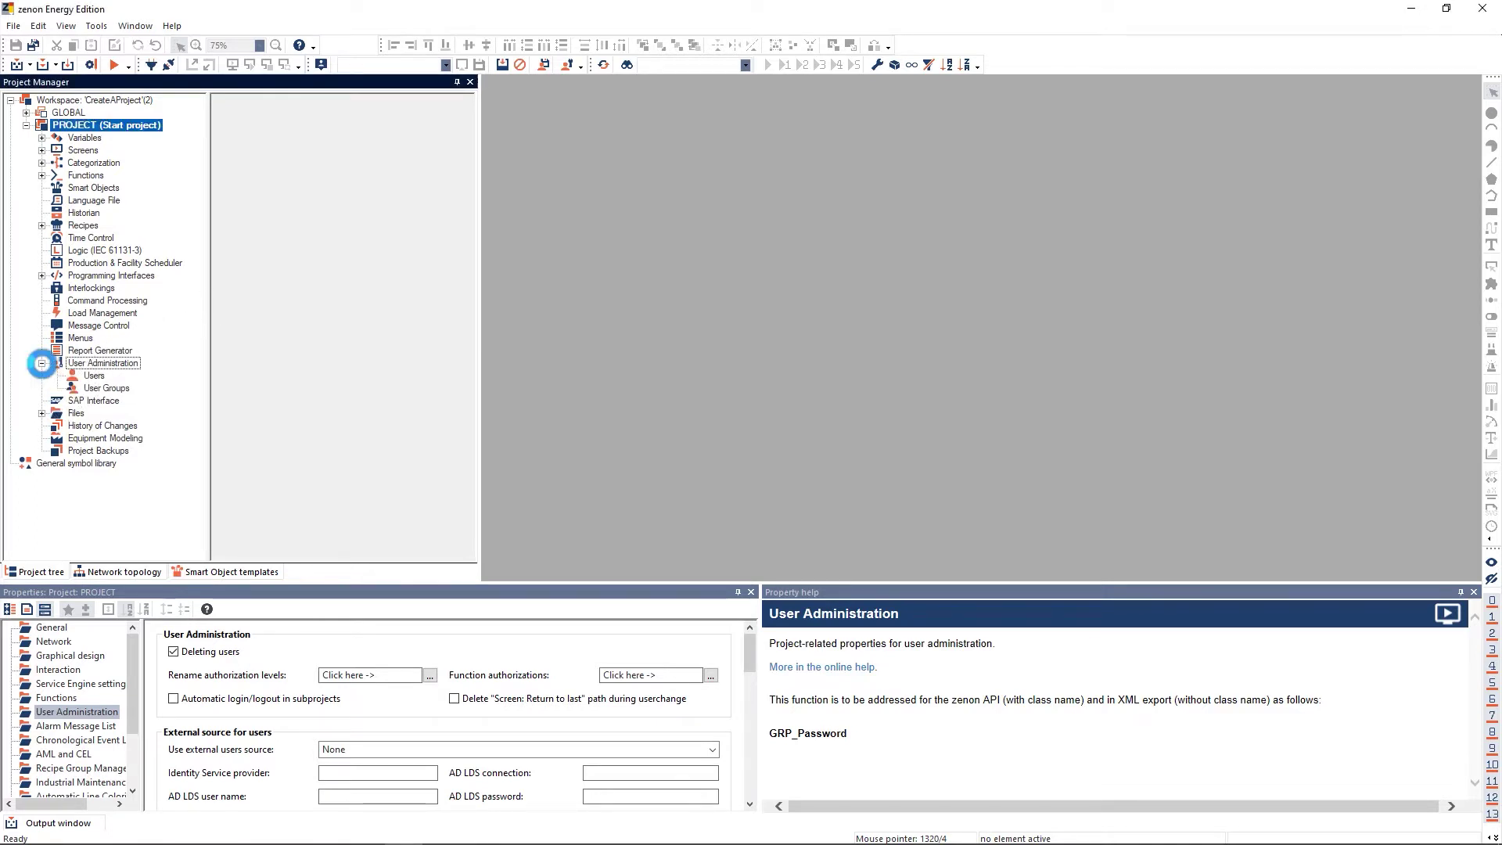
click(97, 375)
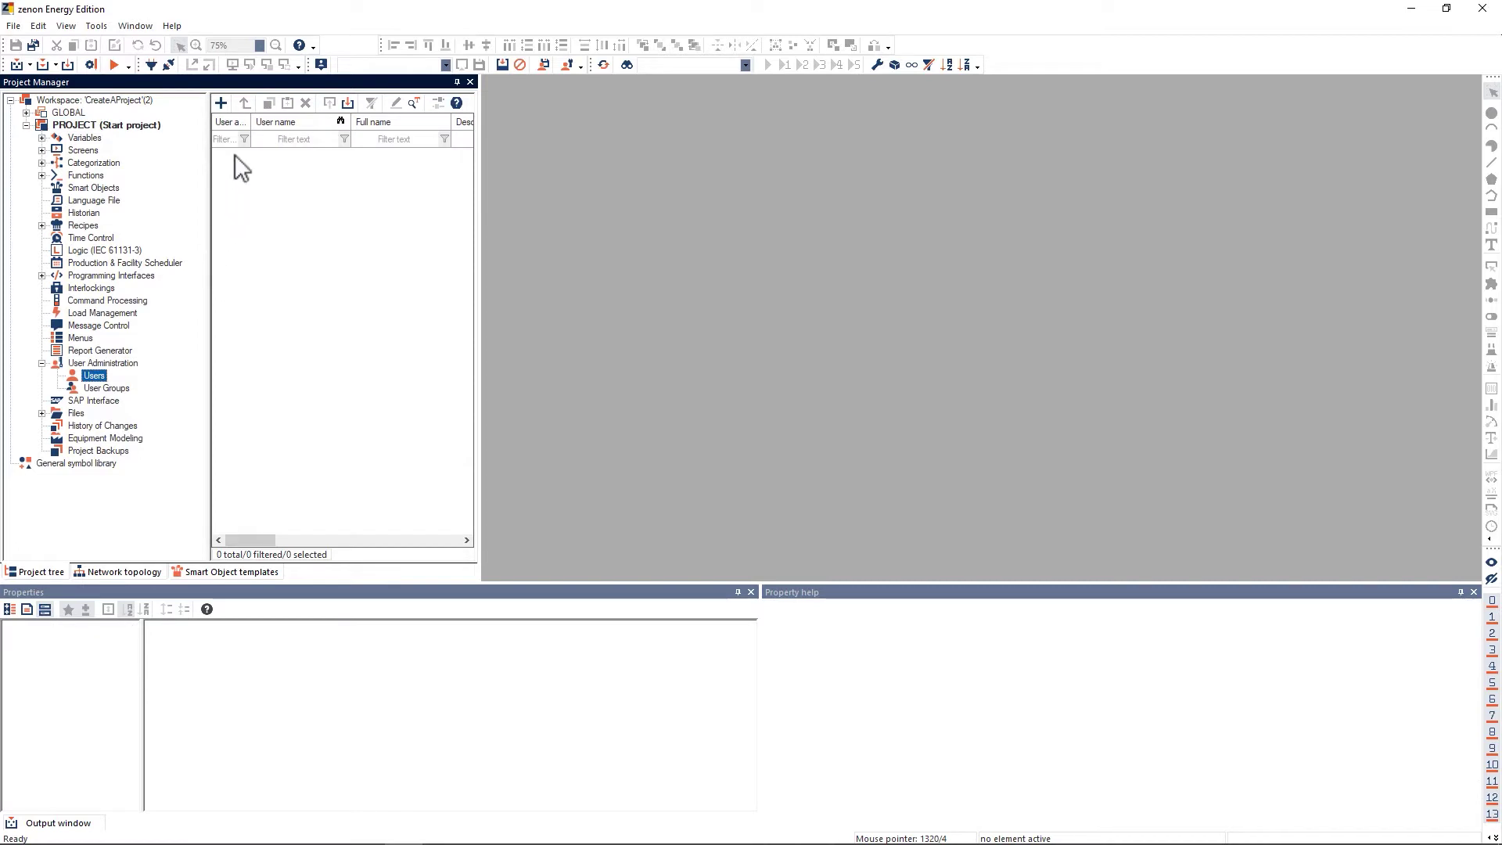
click(222, 105)
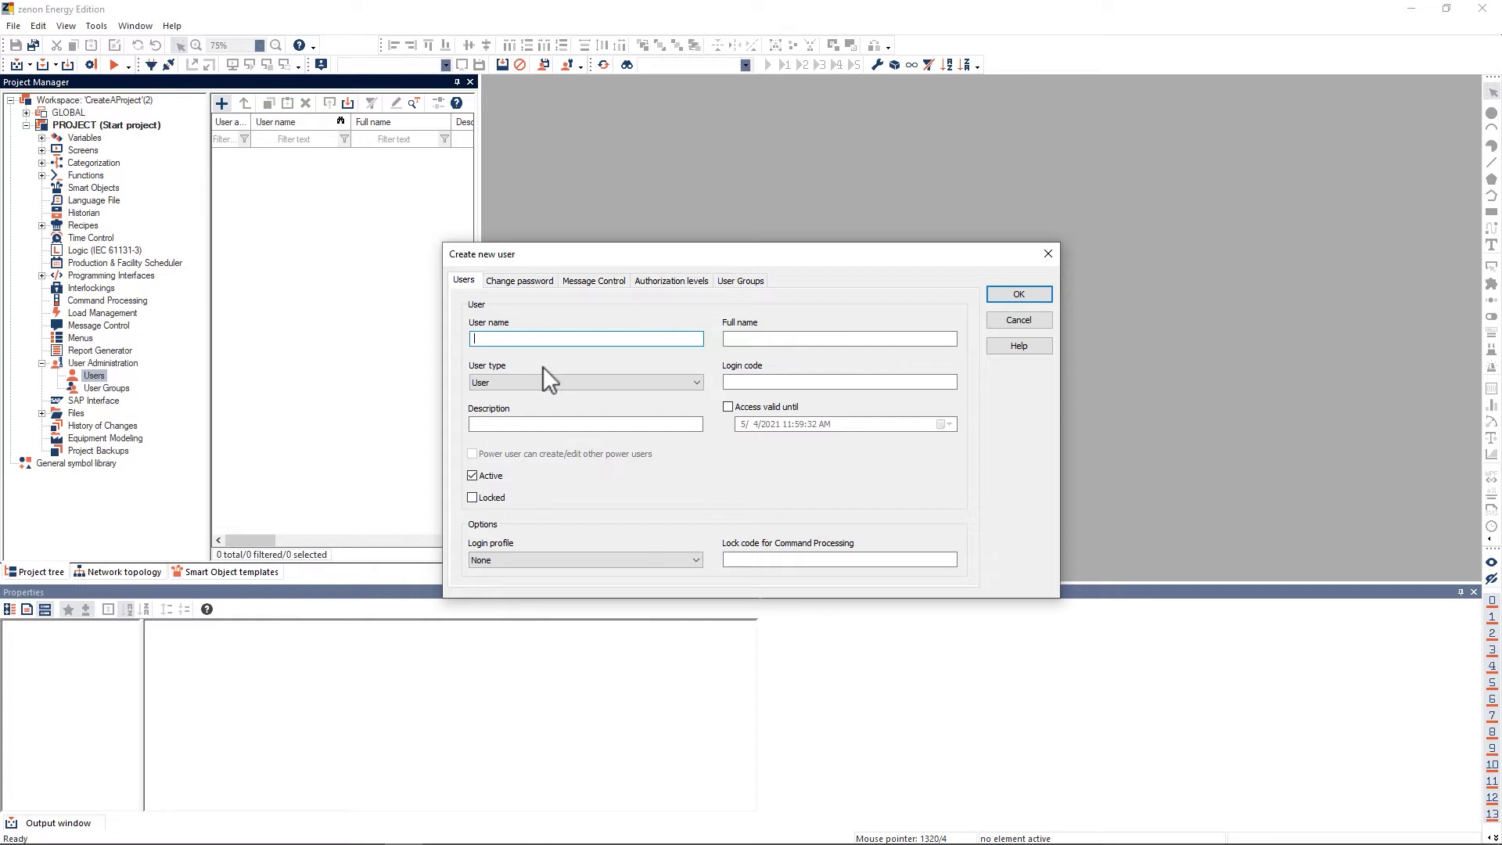
text(Operator)
key(Tab)
text(Operator Use)
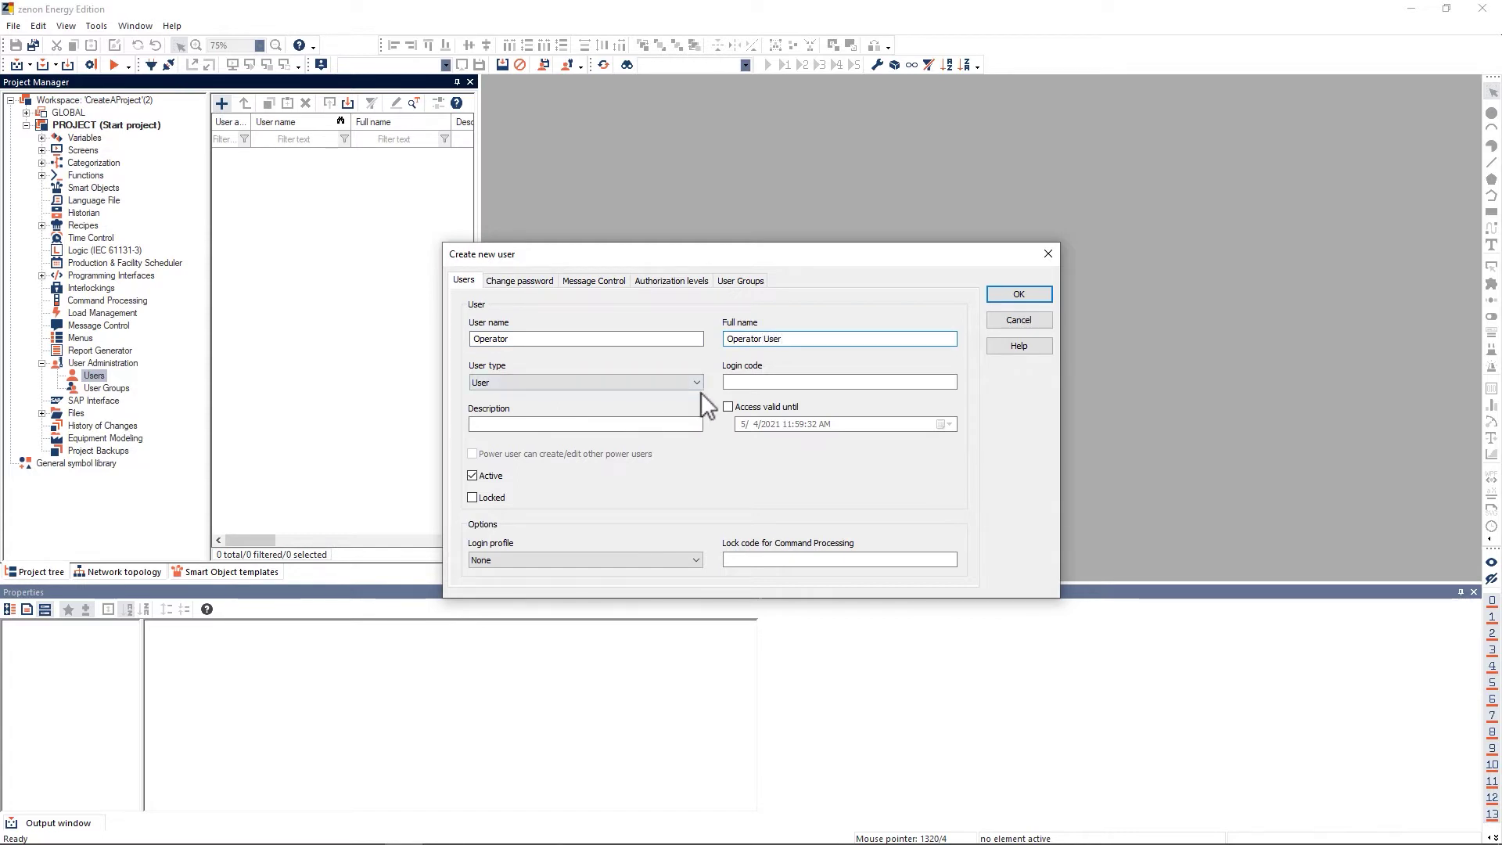
Enter and confirm the password for the new Operator user
click(532, 279)
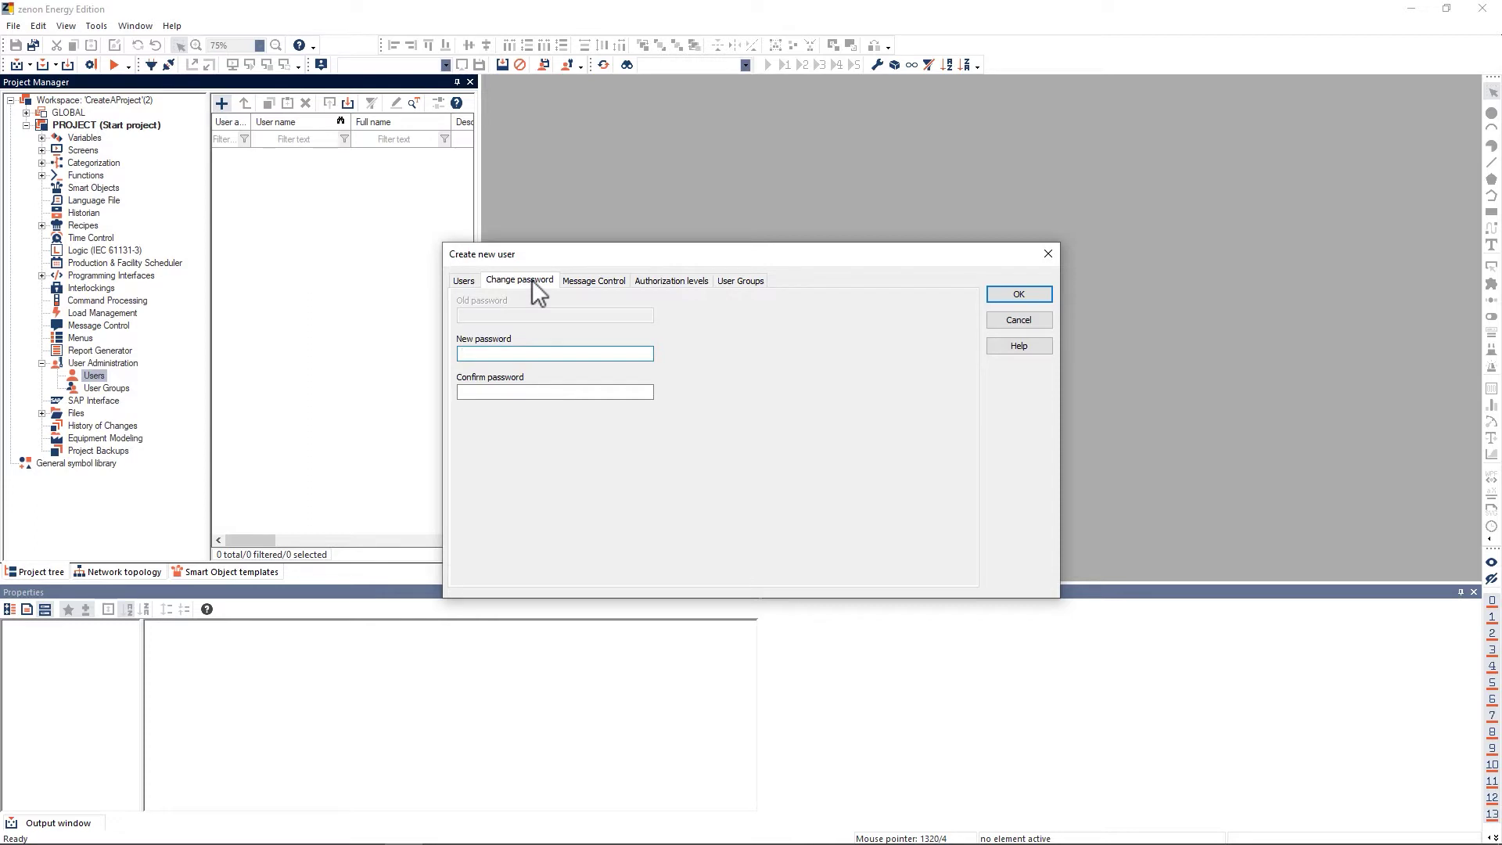
text(••••••)
key(Tab)
text(•••••••)
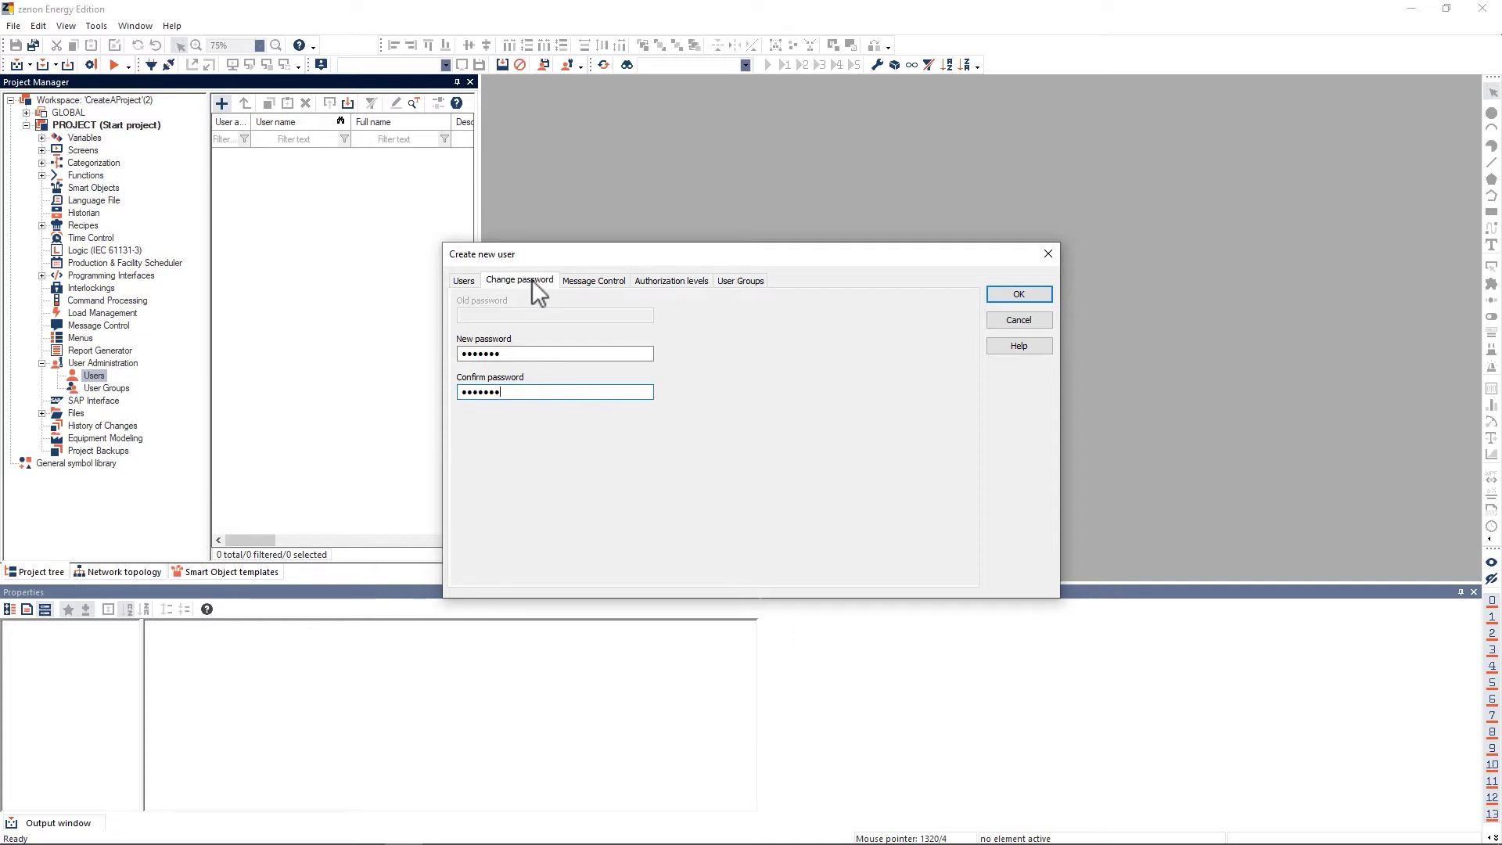
Assign authorization levels 1 and 2 to the Operator user and save the new user
click(669, 283)
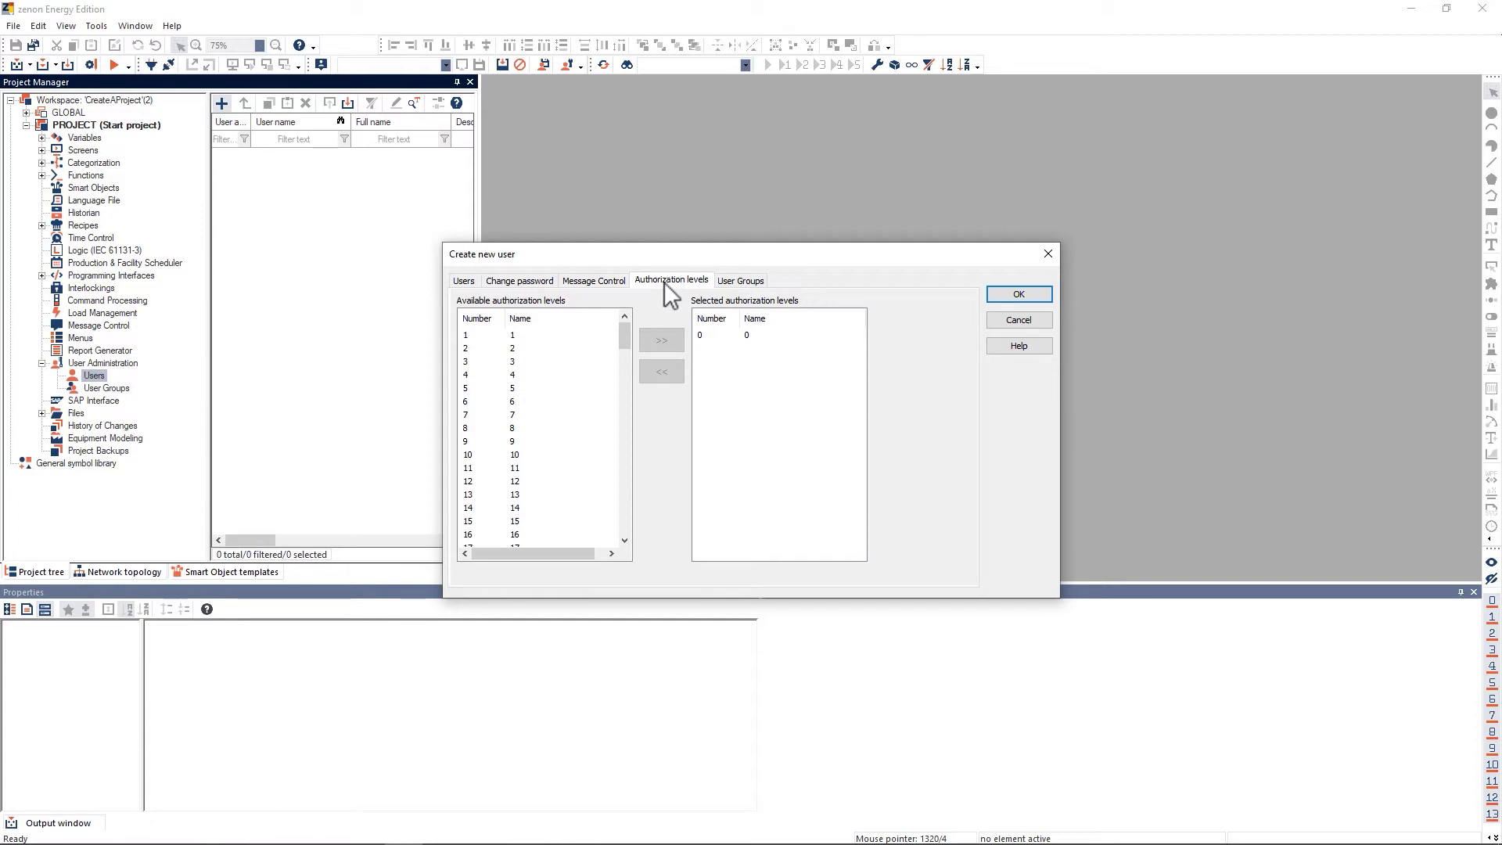
click(561, 331)
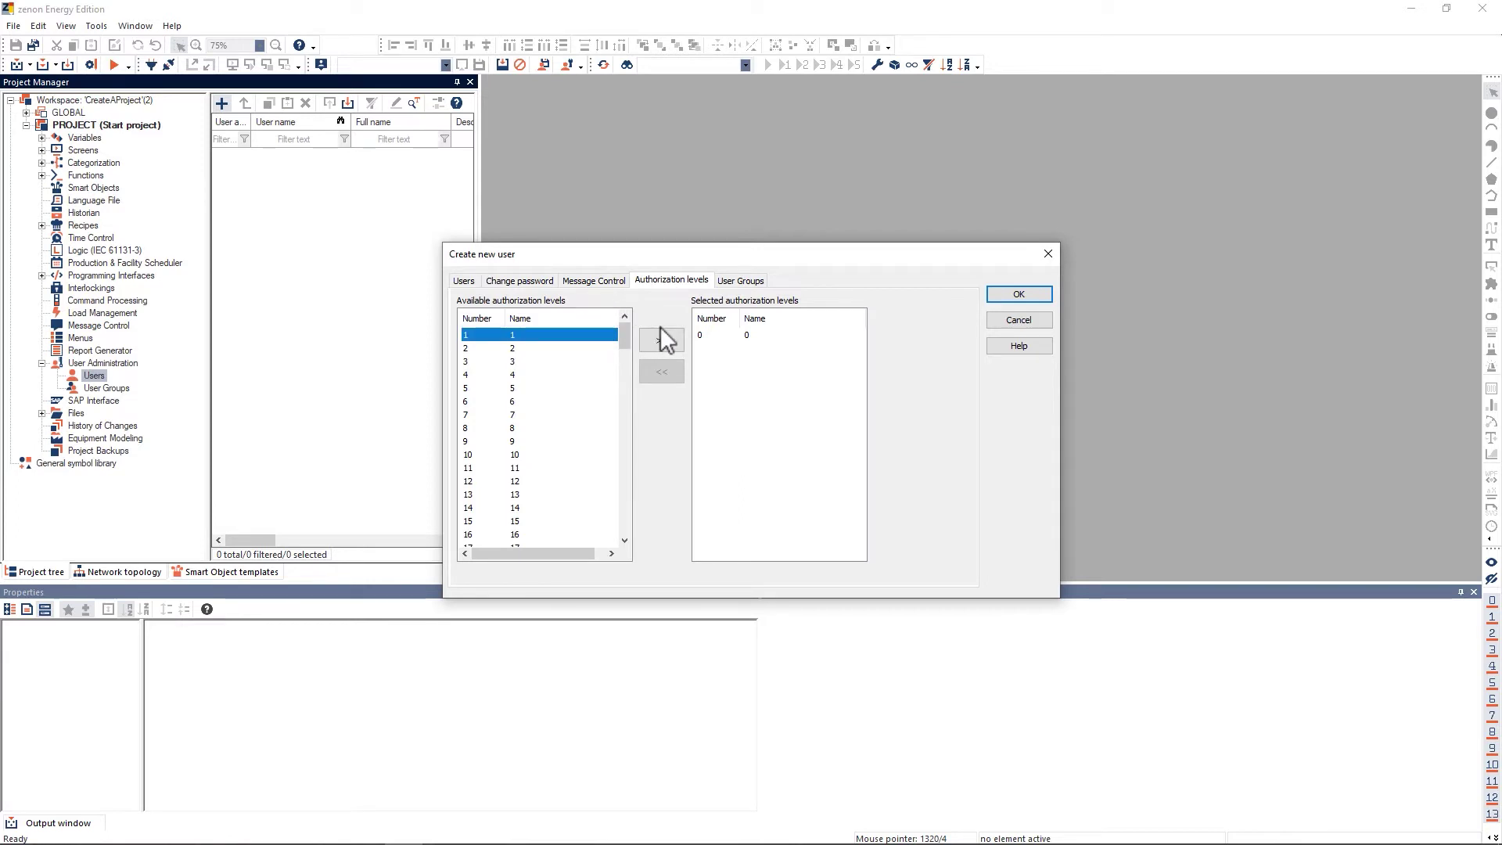
click(661, 340)
click(561, 336)
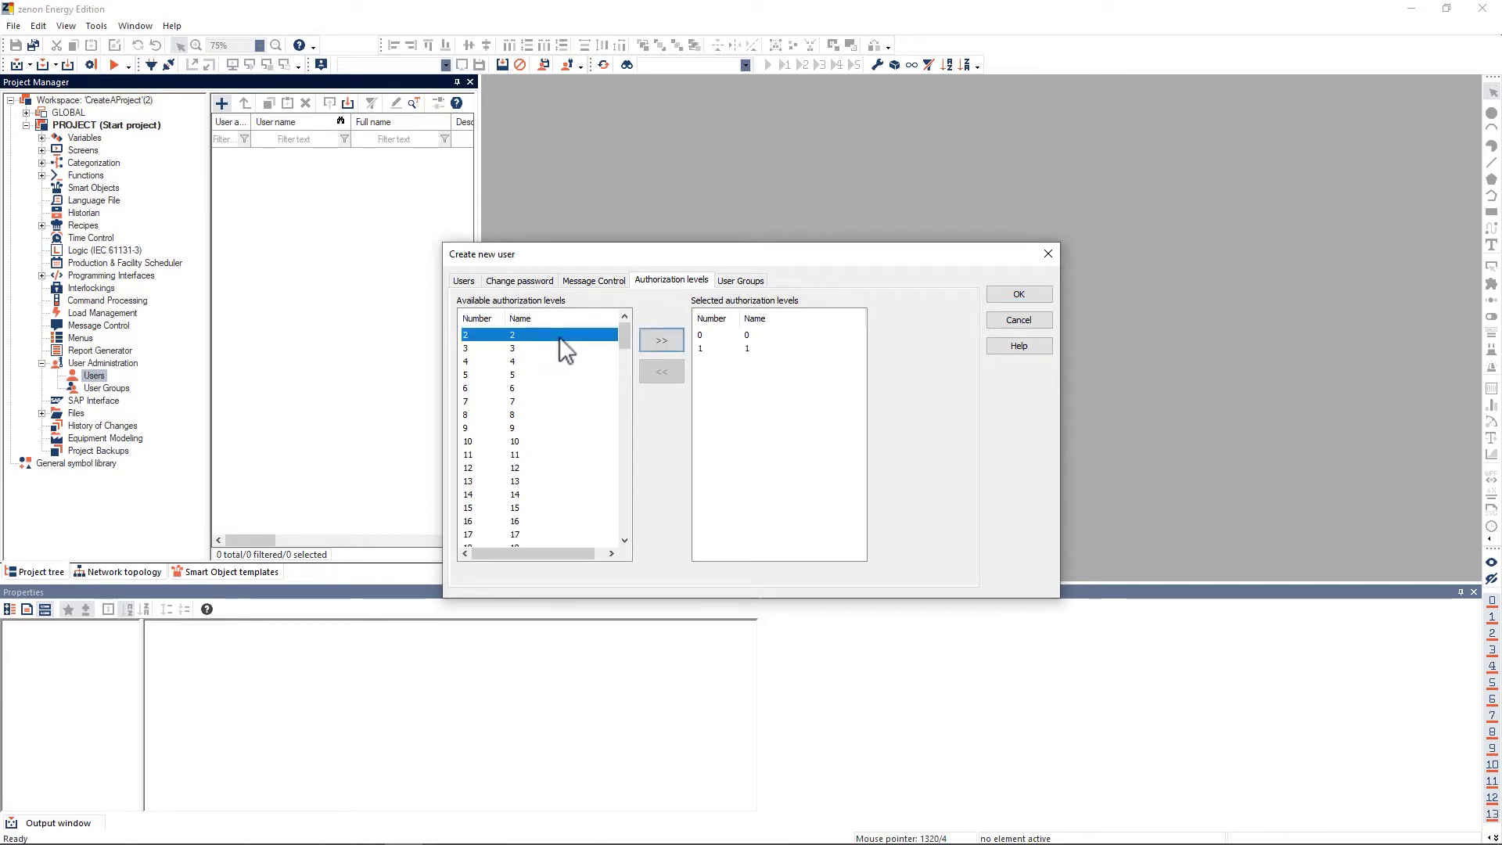
click(659, 344)
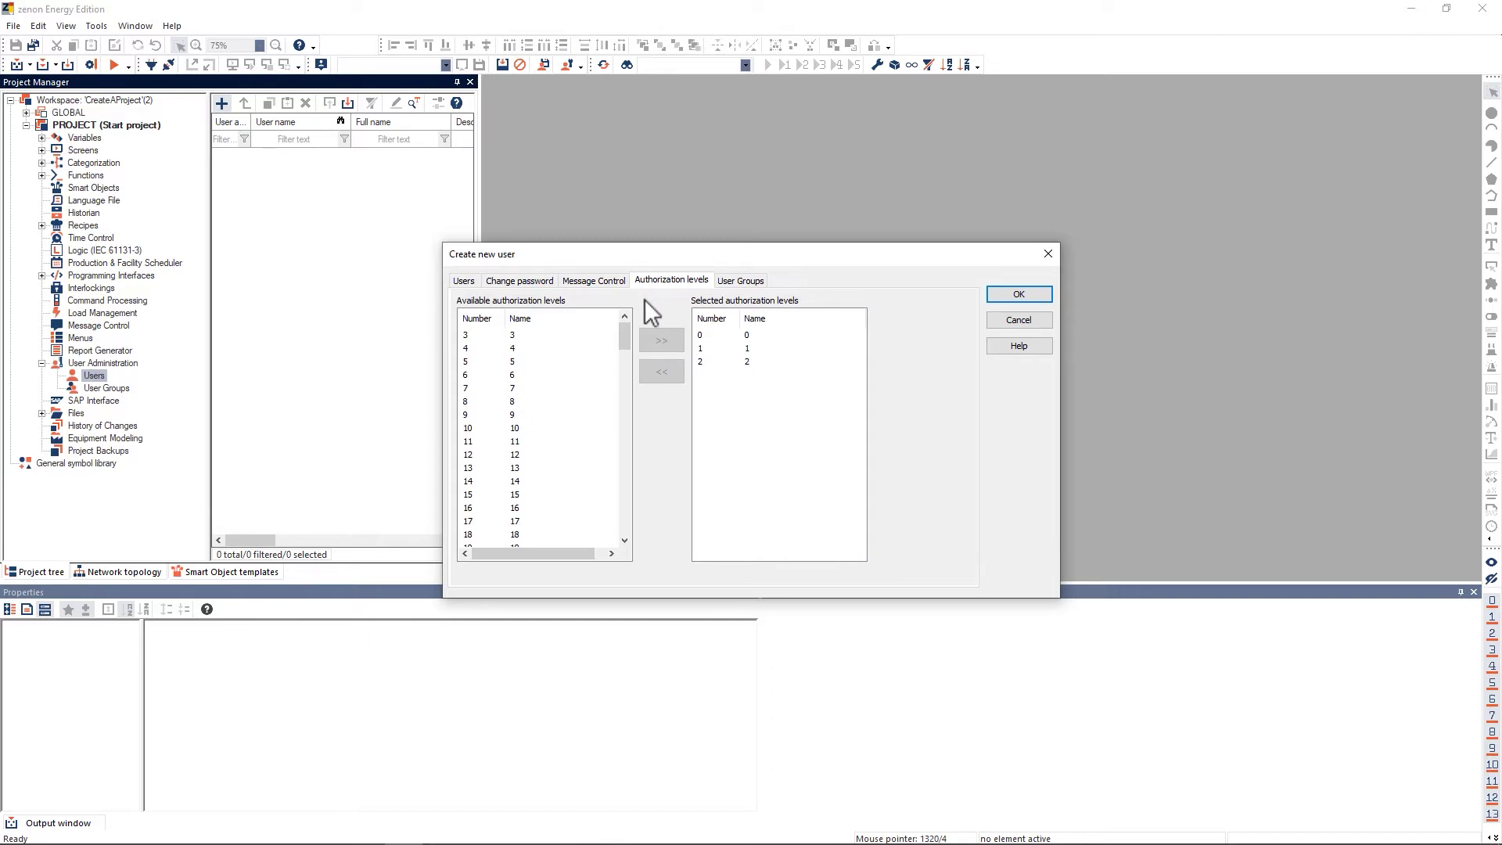
click(997, 298)
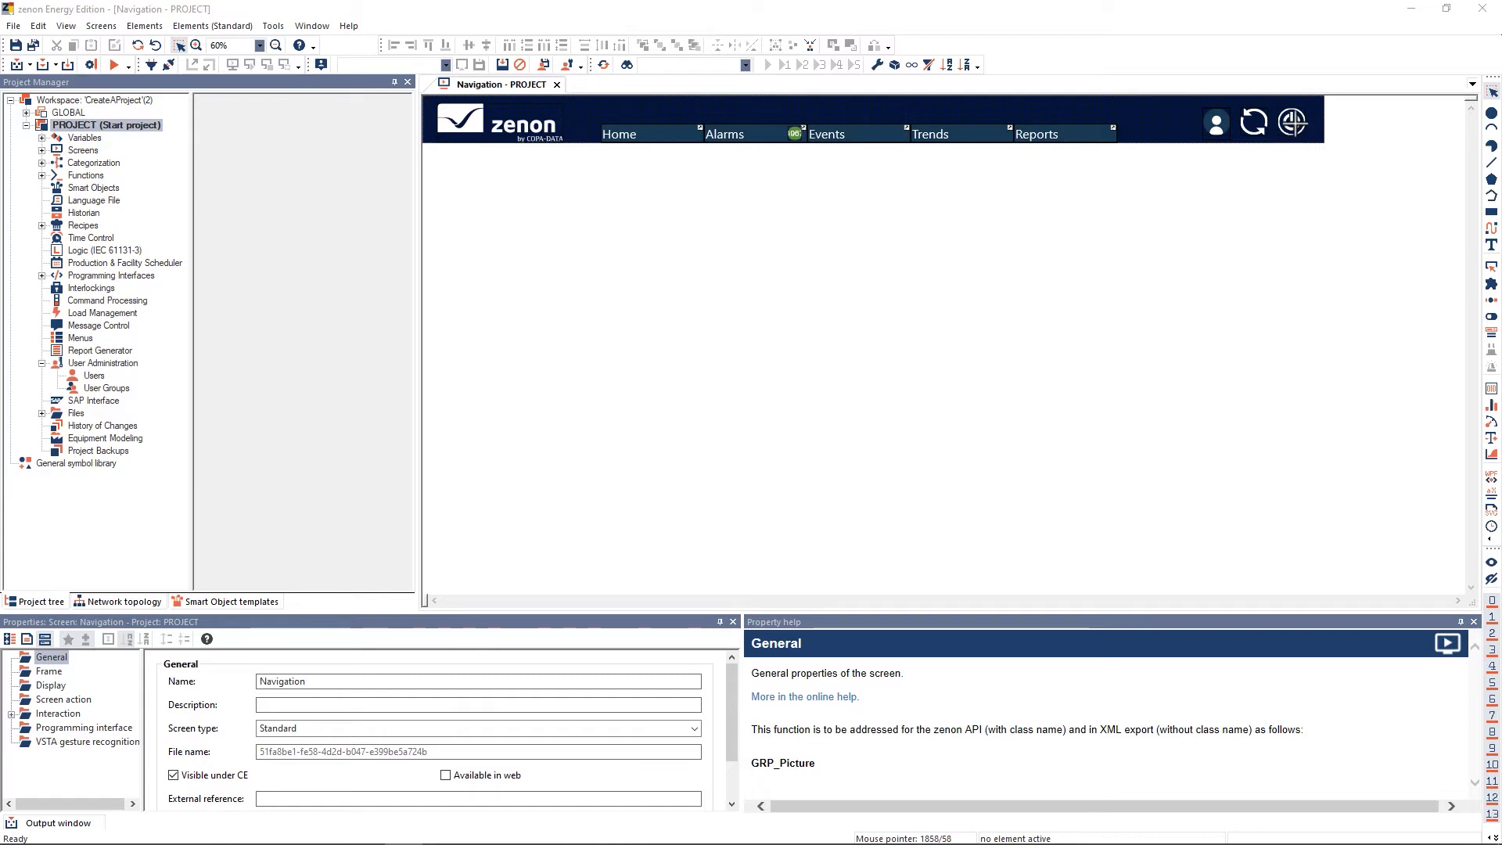
Set the required authorization level of the Navigation screen's power button to 1
click(1292, 124)
scroll(138, 773, down, 2)
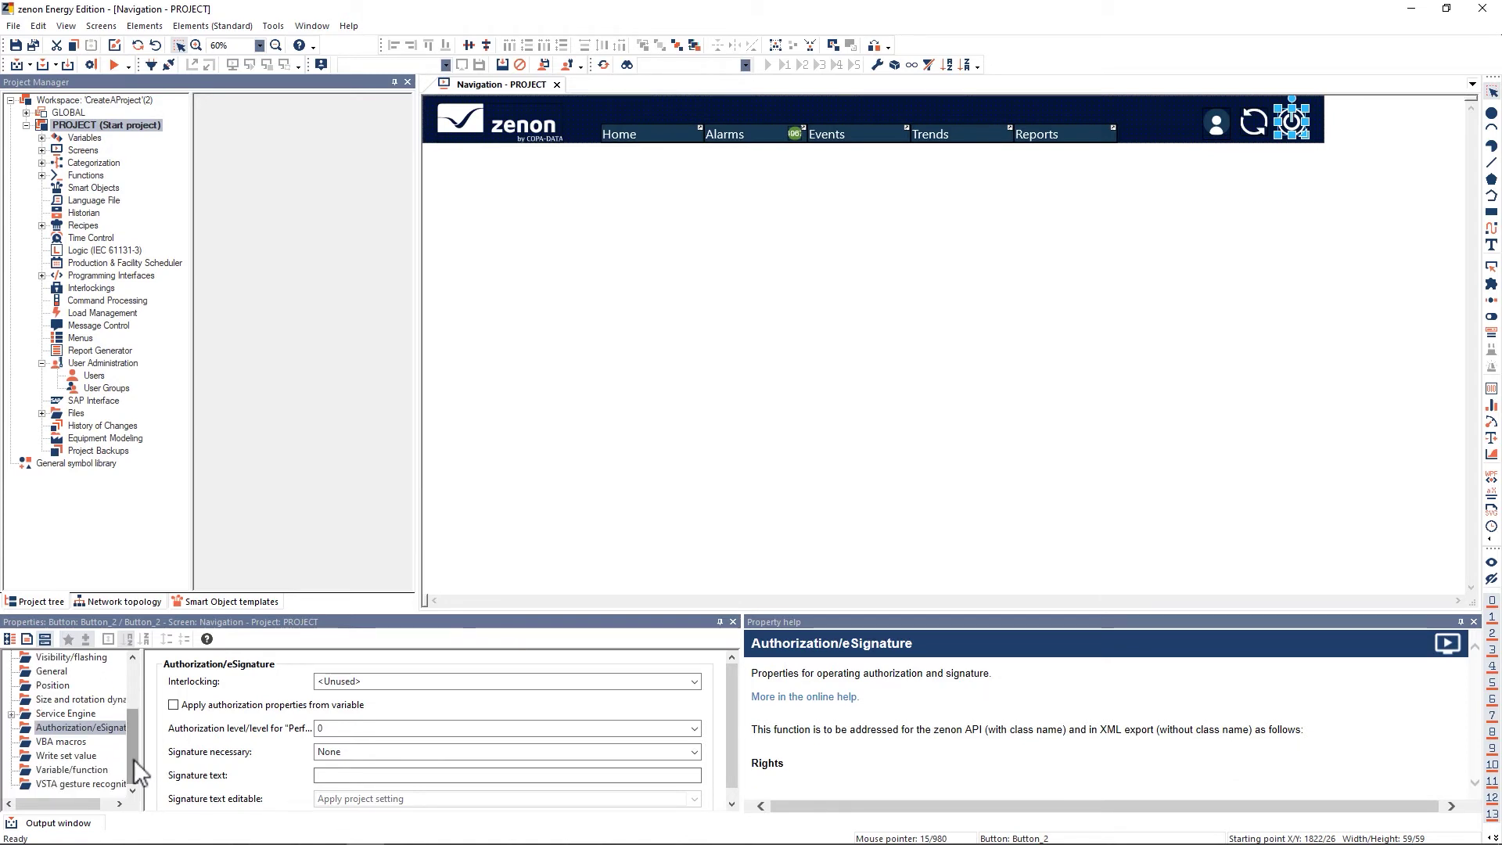
click(120, 730)
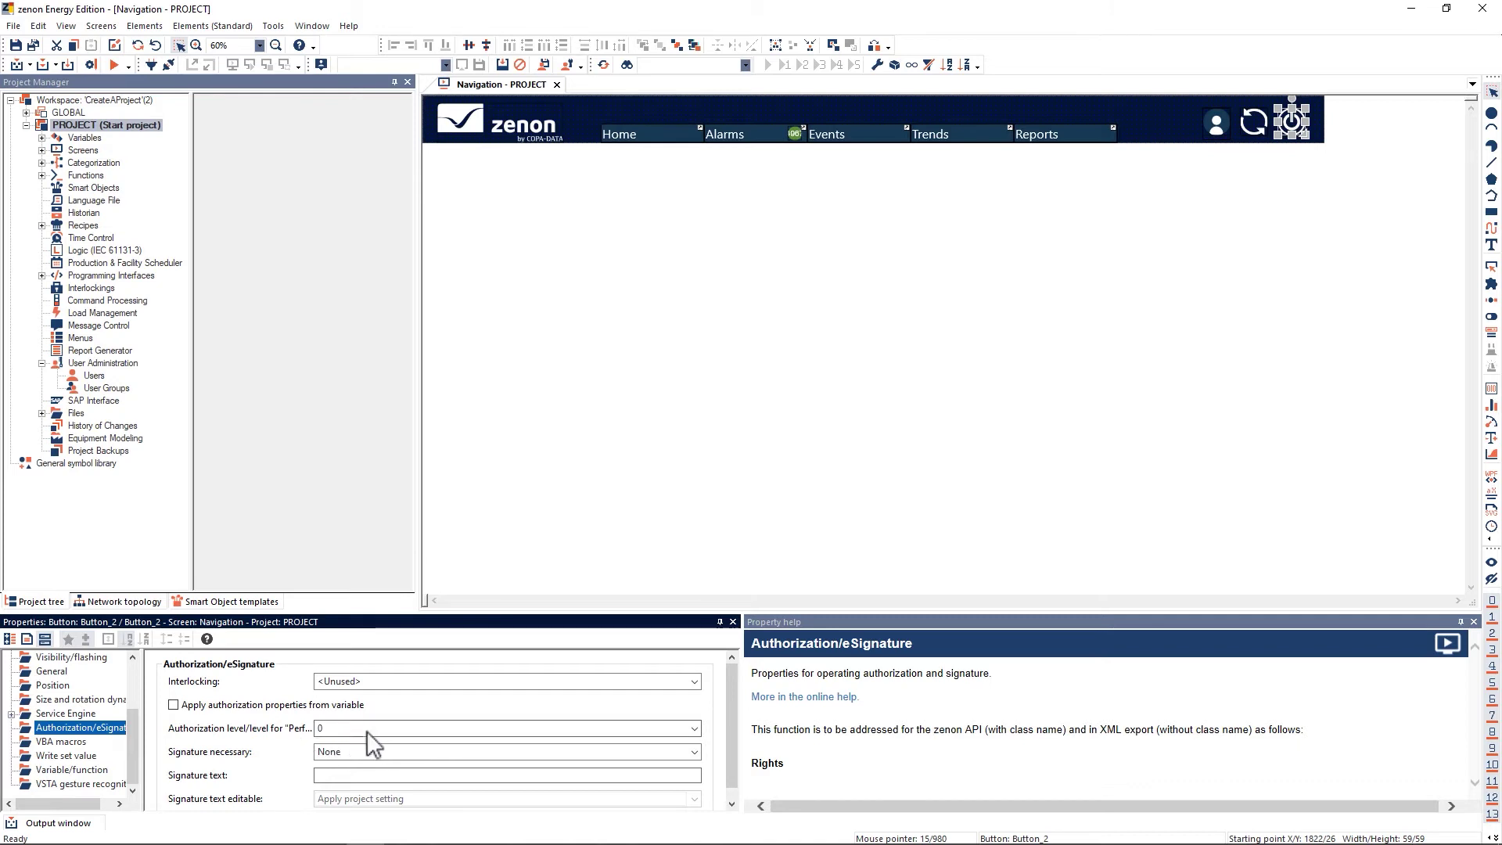
click(692, 727)
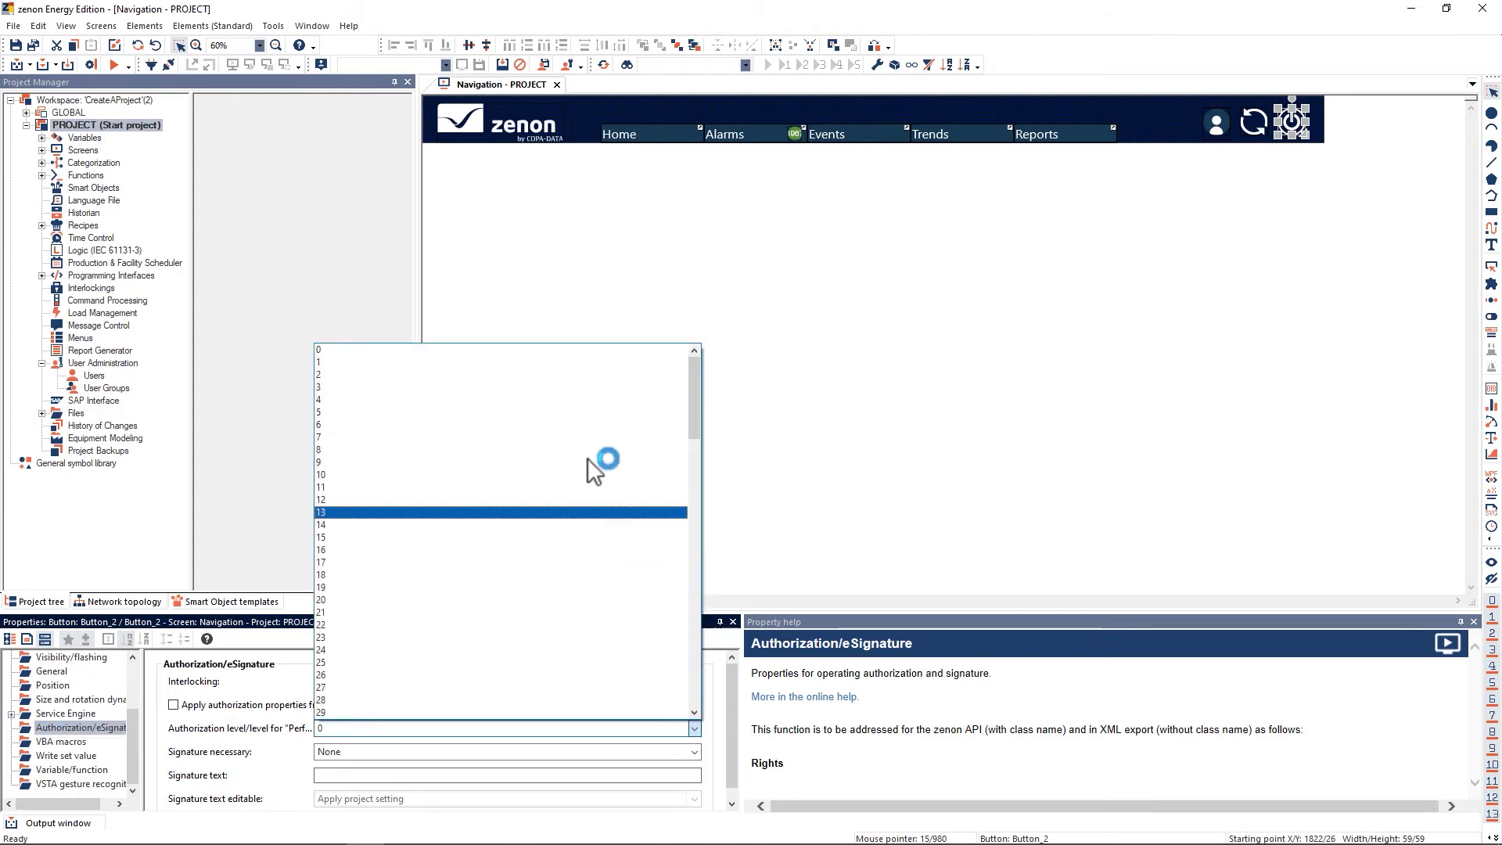
click(538, 363)
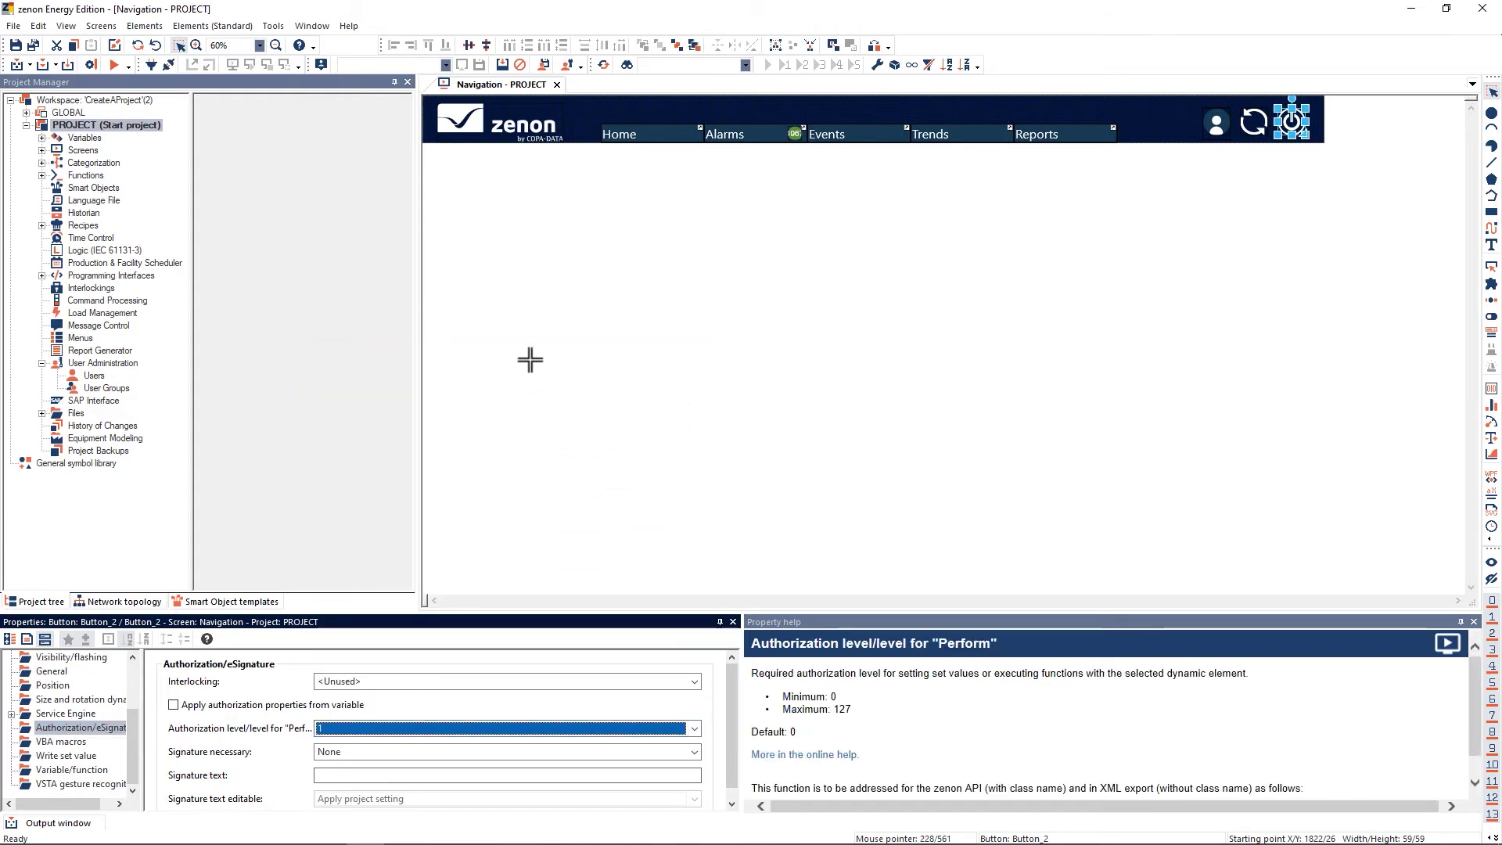
click(531, 360)
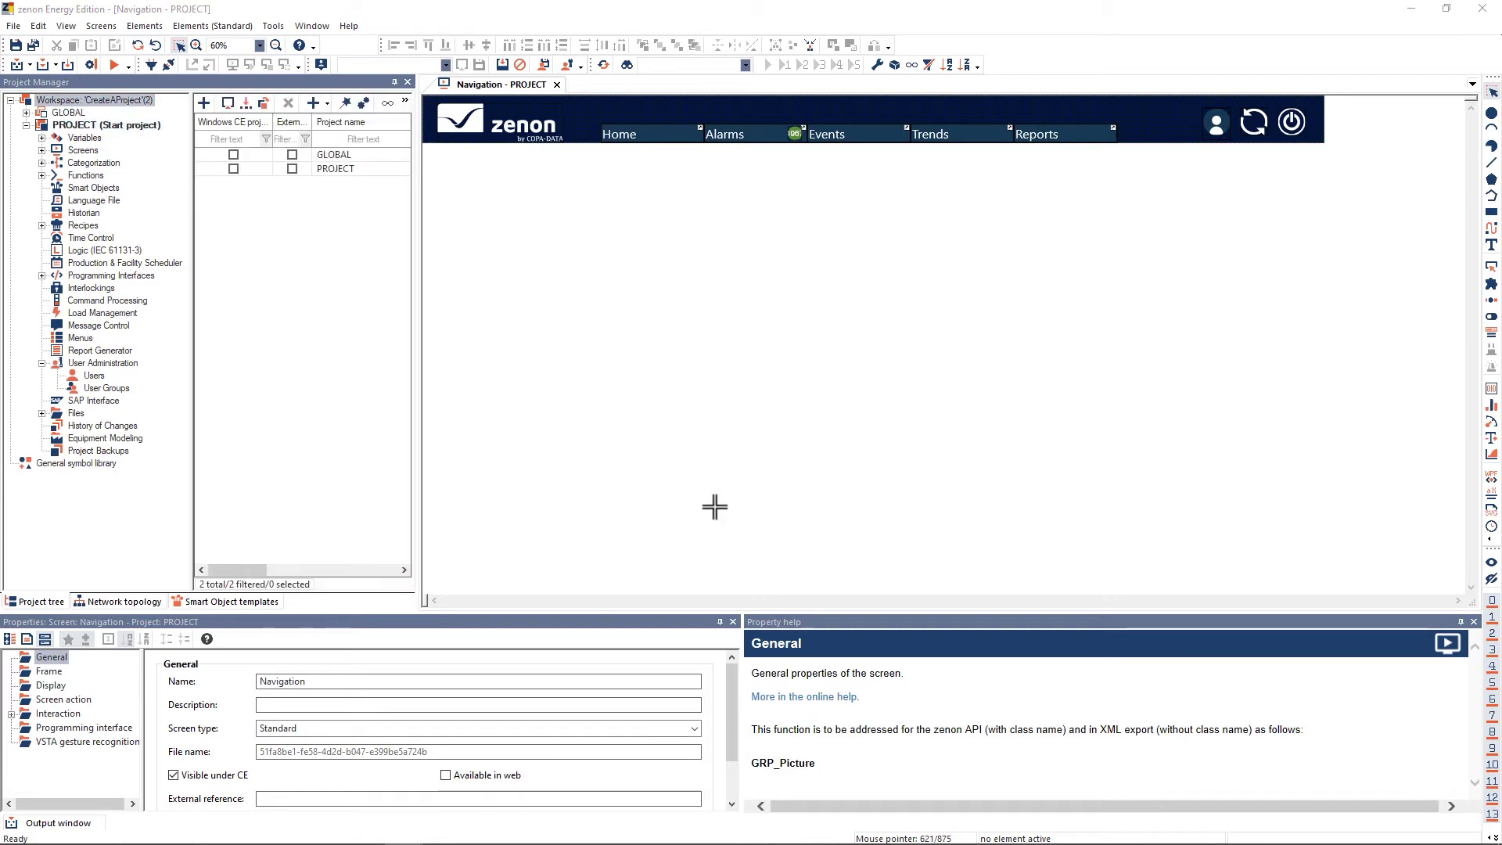
Examine the project's User Administration properties, covering password complexity, automatic logout, login and the external users source options
click(143, 125)
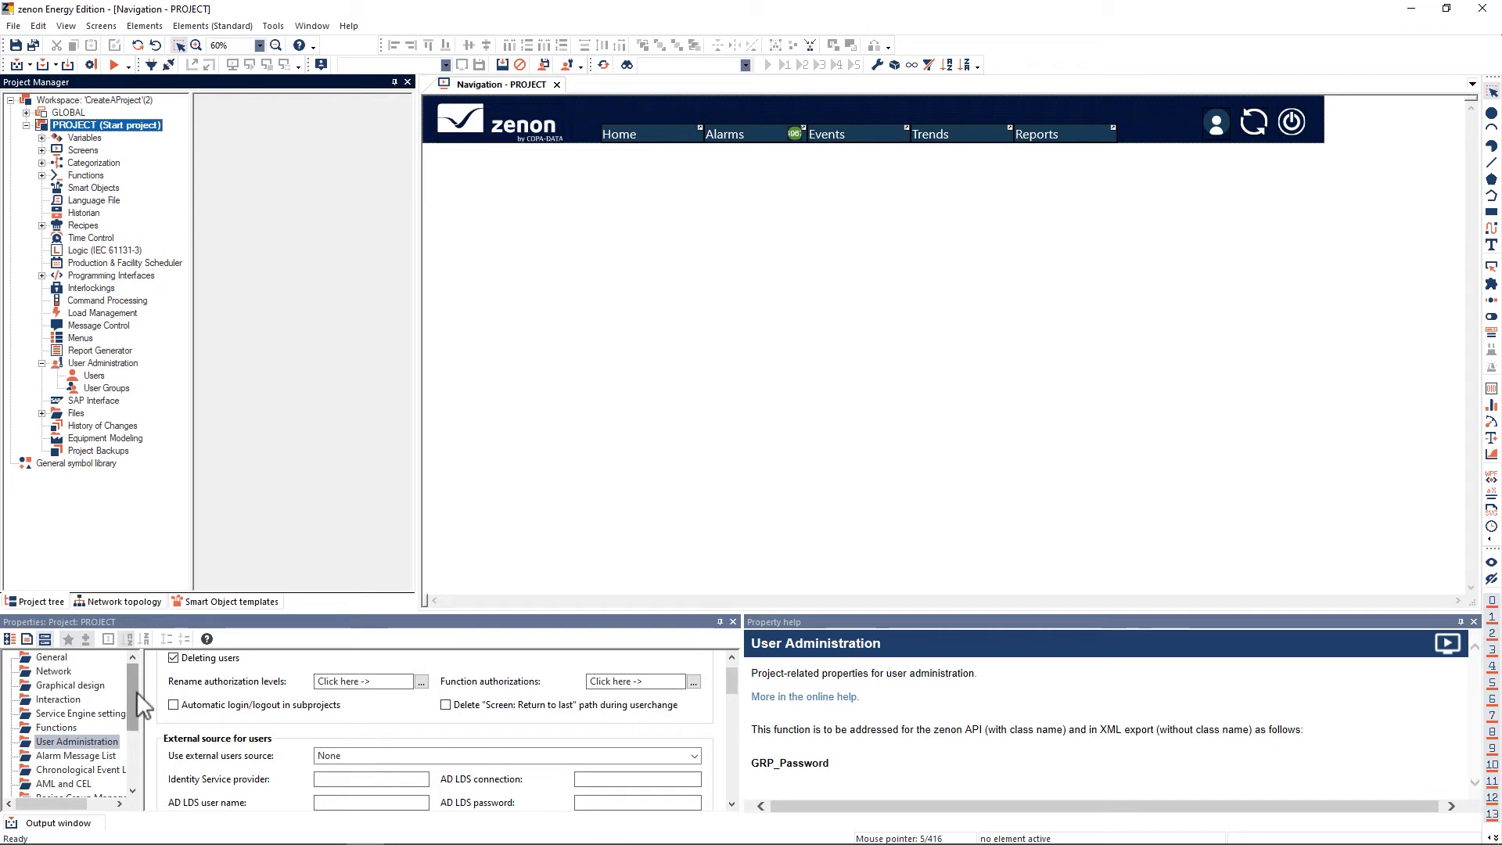
mouse_move(138, 698)
mouse_down()
mouse_move(133, 746)
mouse_move(129, 692)
mouse_up()
click(123, 741)
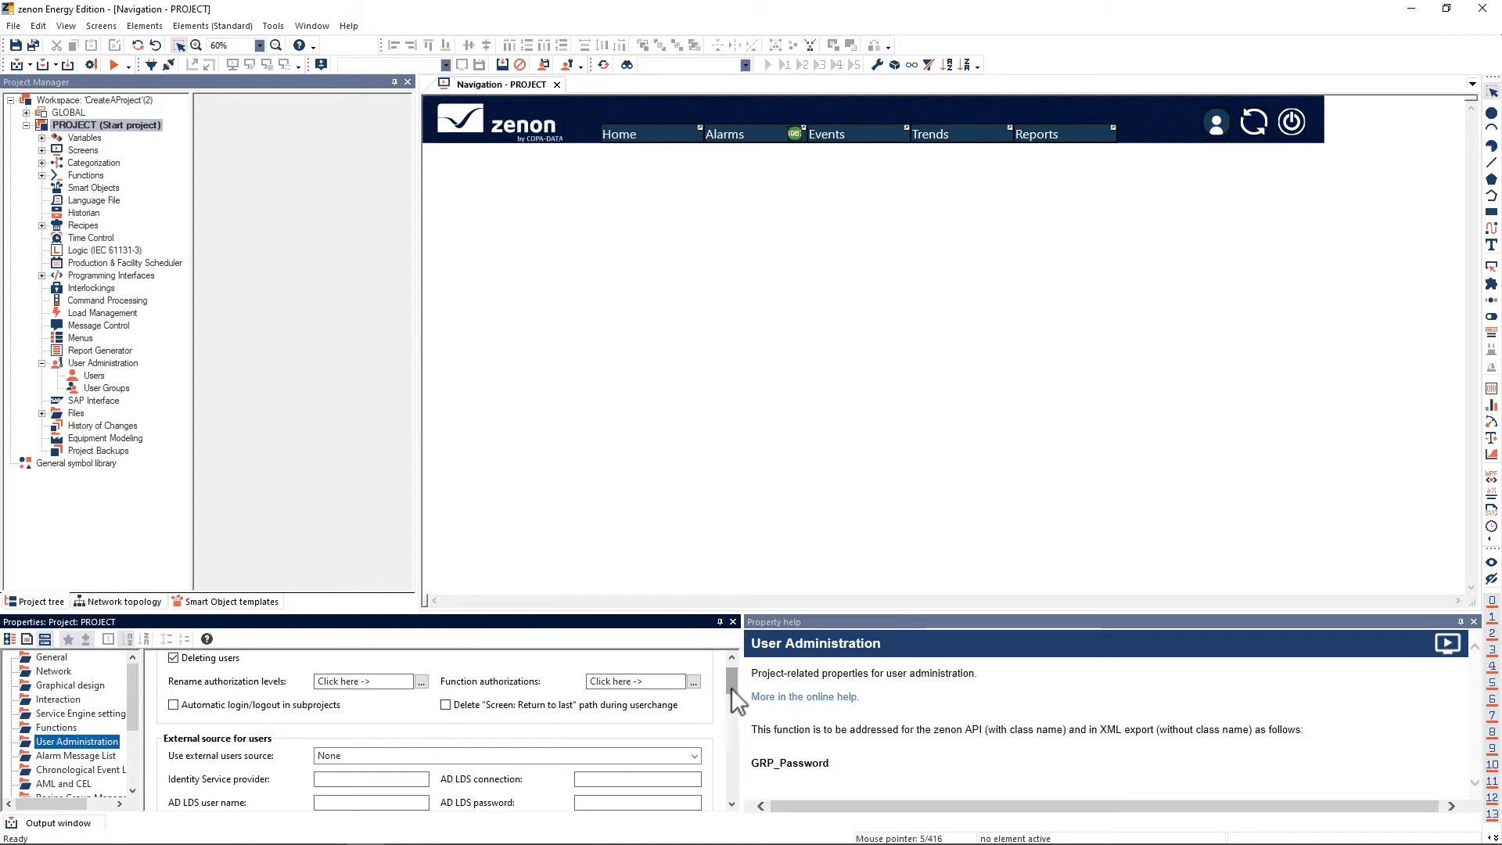
scroll(729, 693, down, 4)
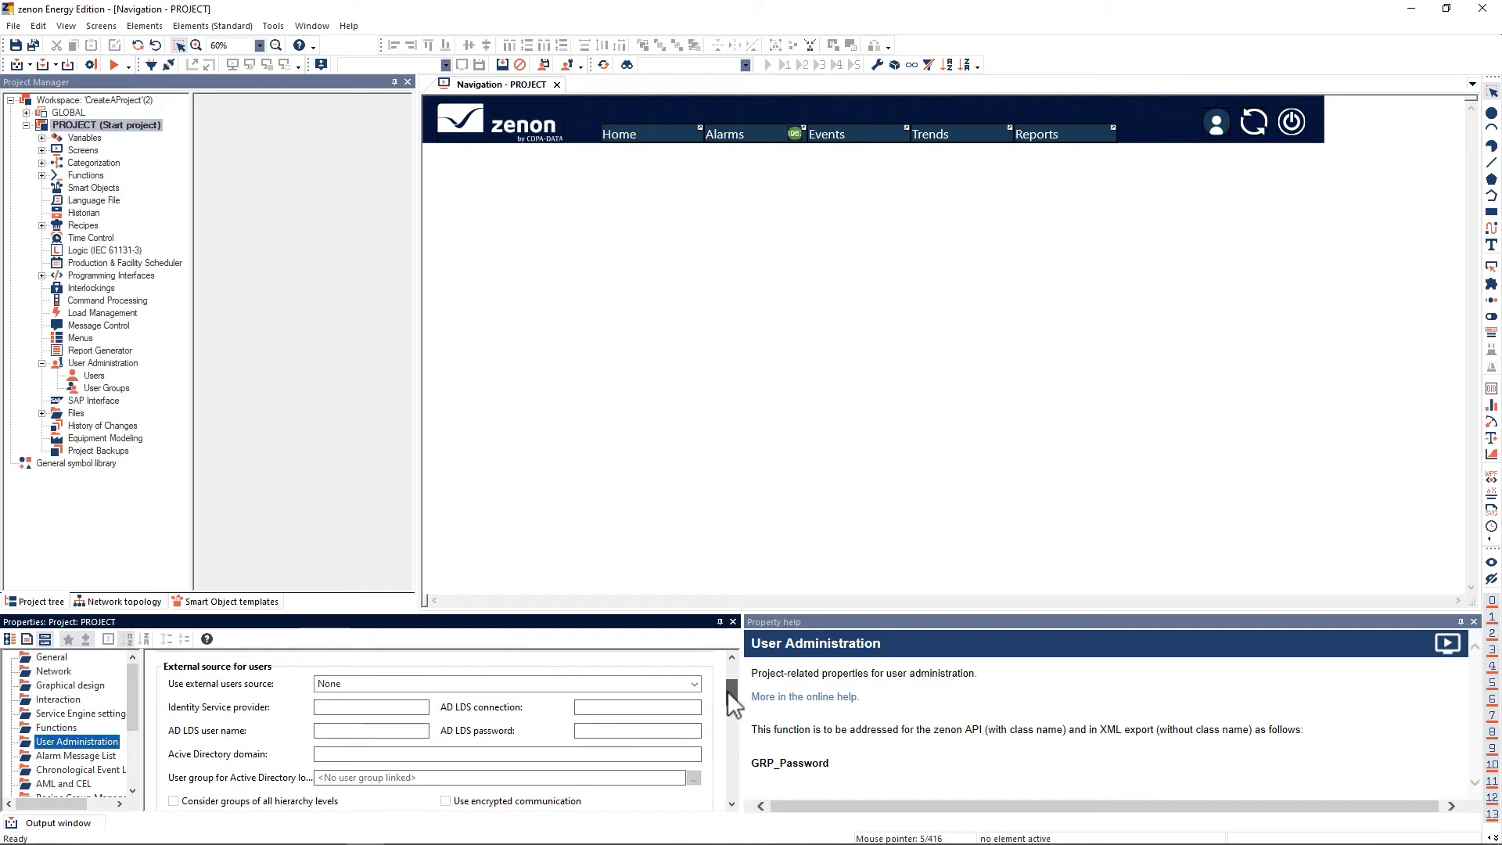
drag(726, 690, 715, 746)
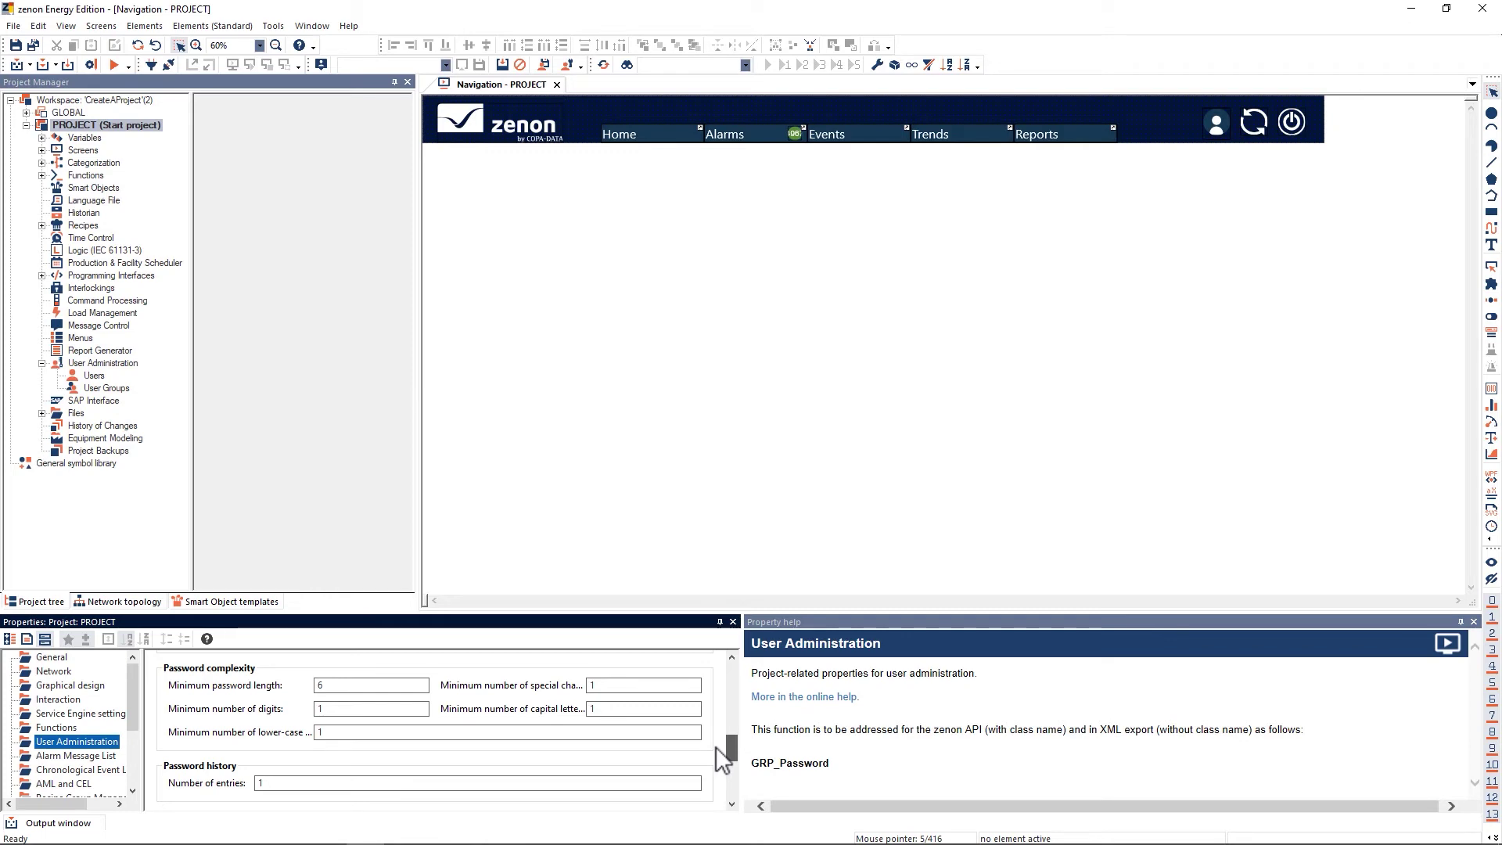
drag(716, 747, 723, 711)
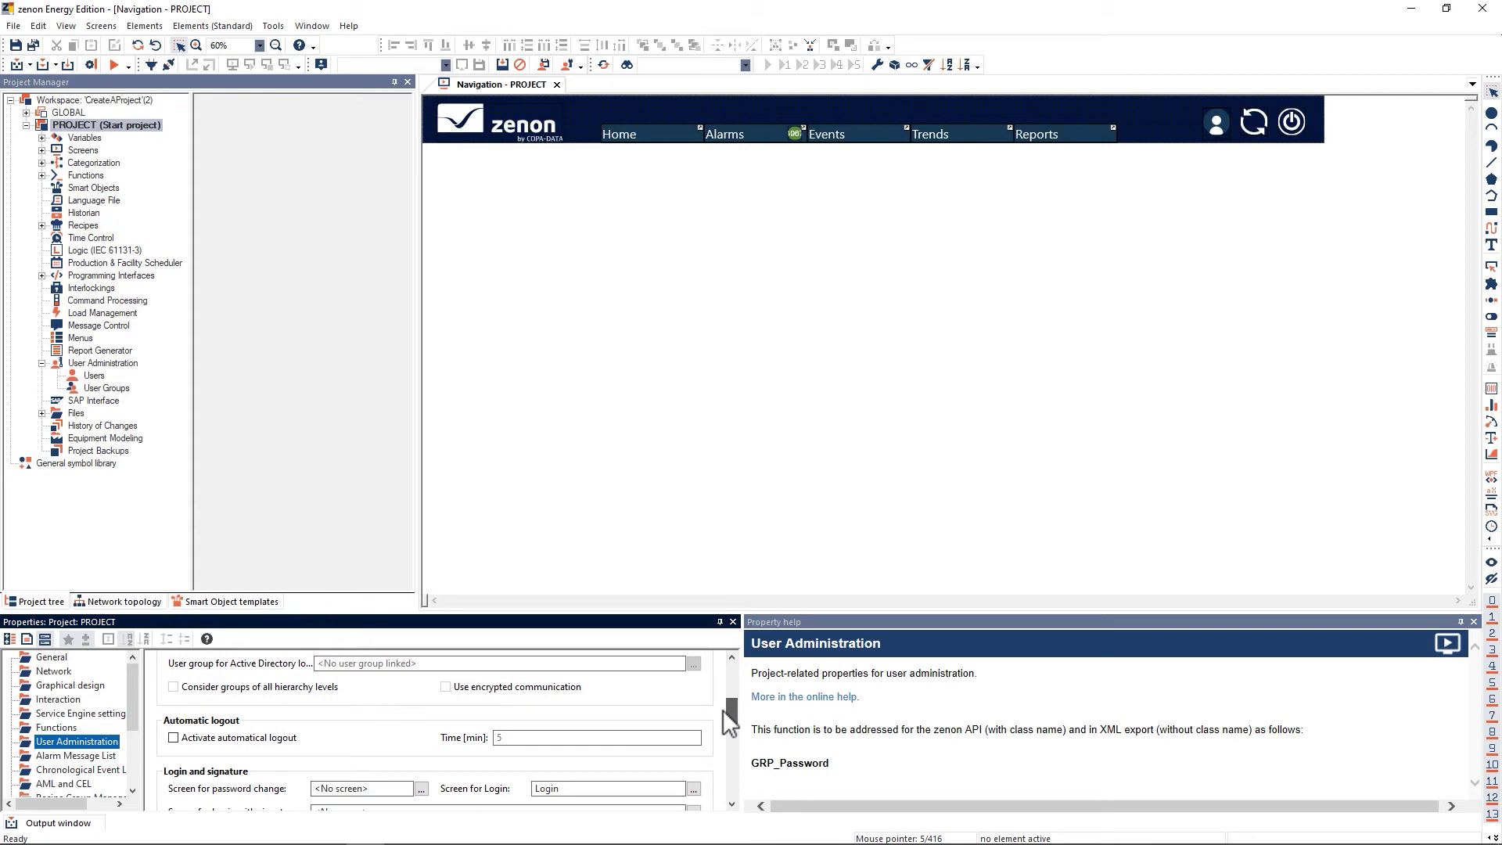
drag(723, 710, 729, 690)
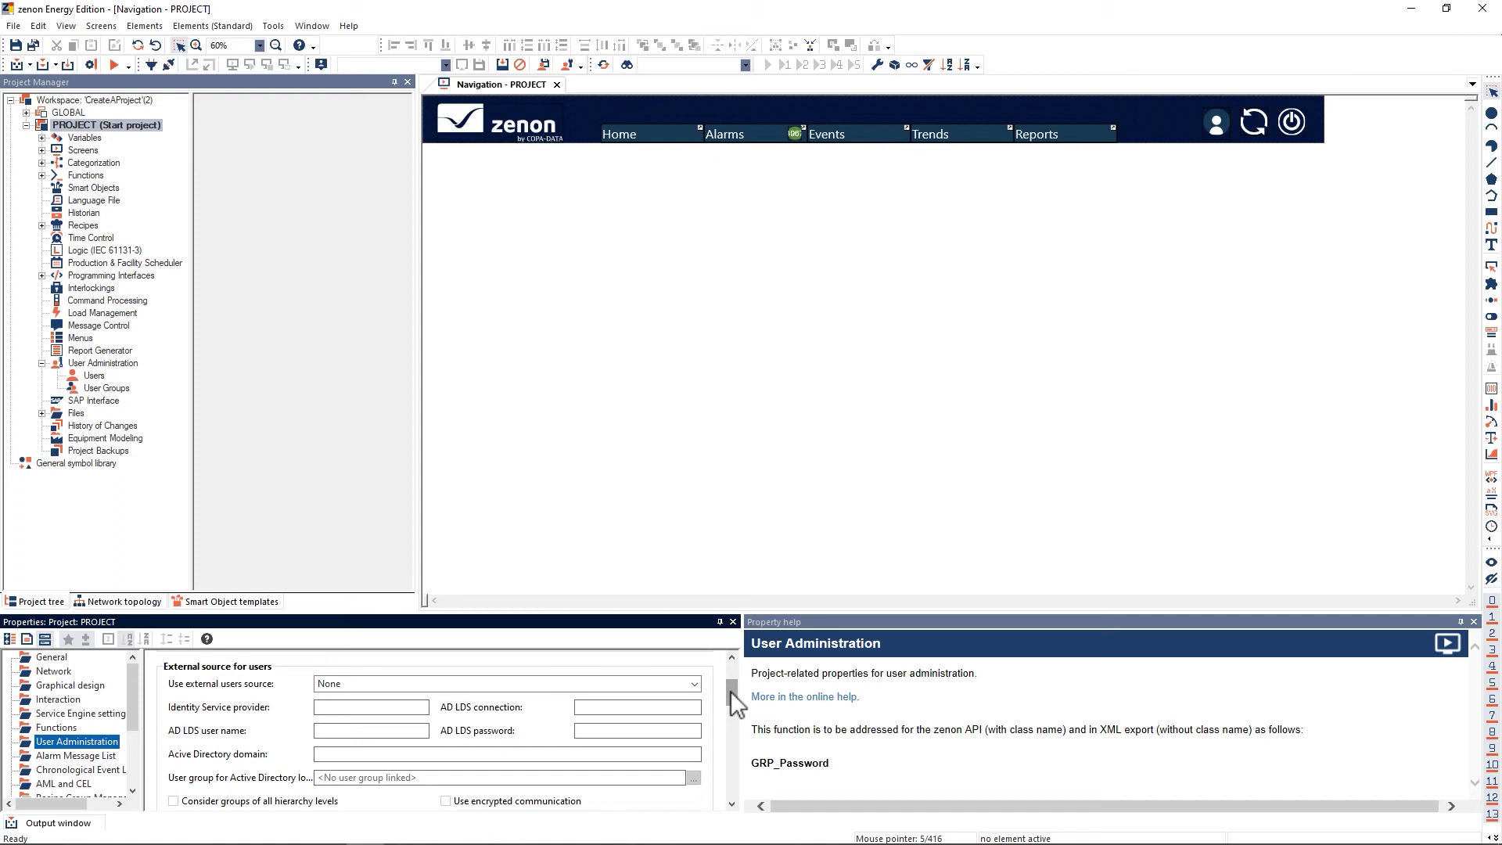
click(695, 685)
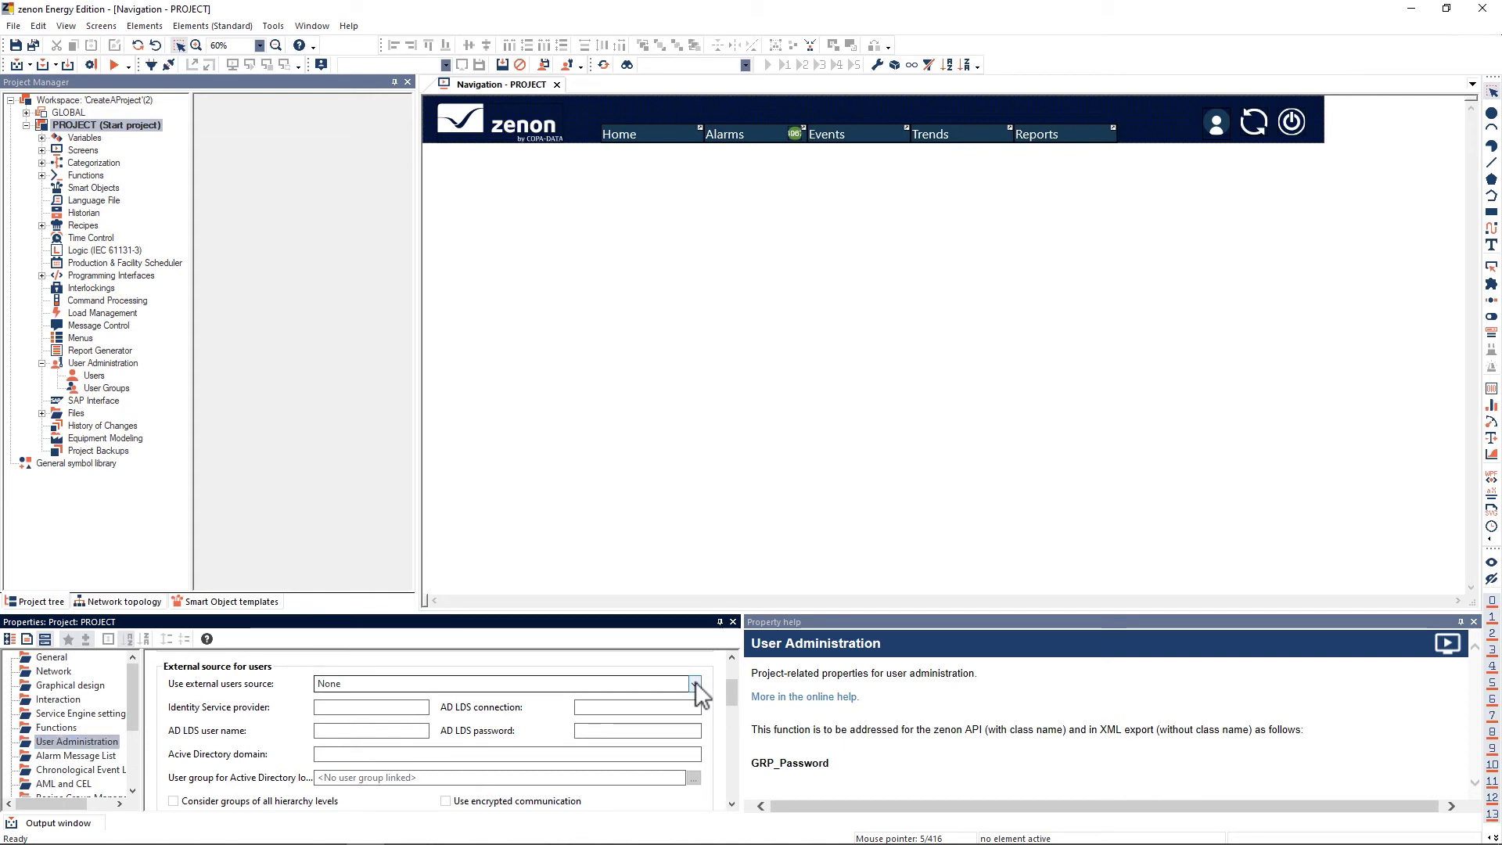
click(689, 684)
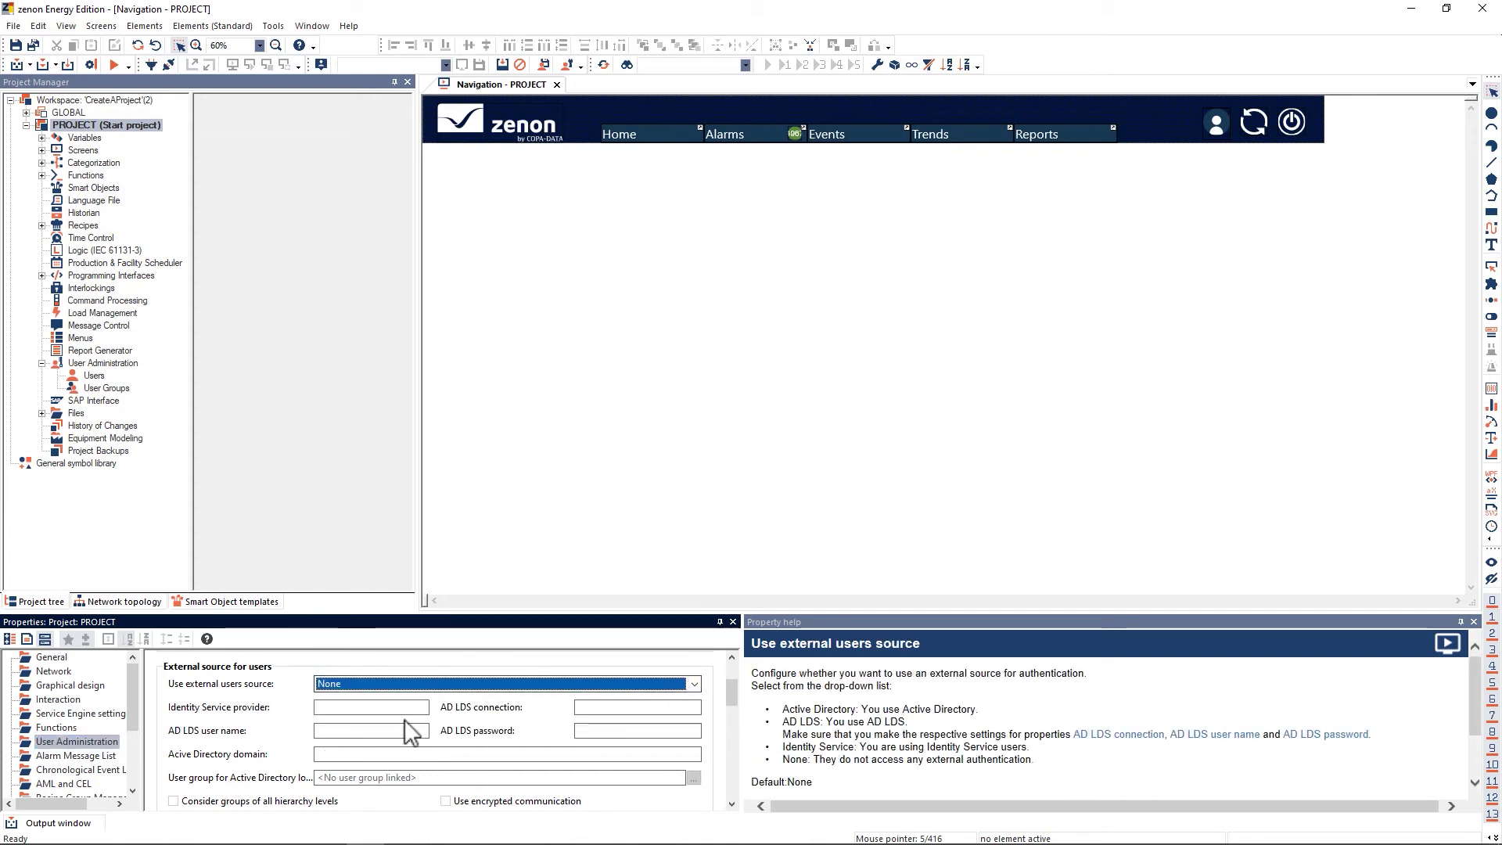
click(439, 734)
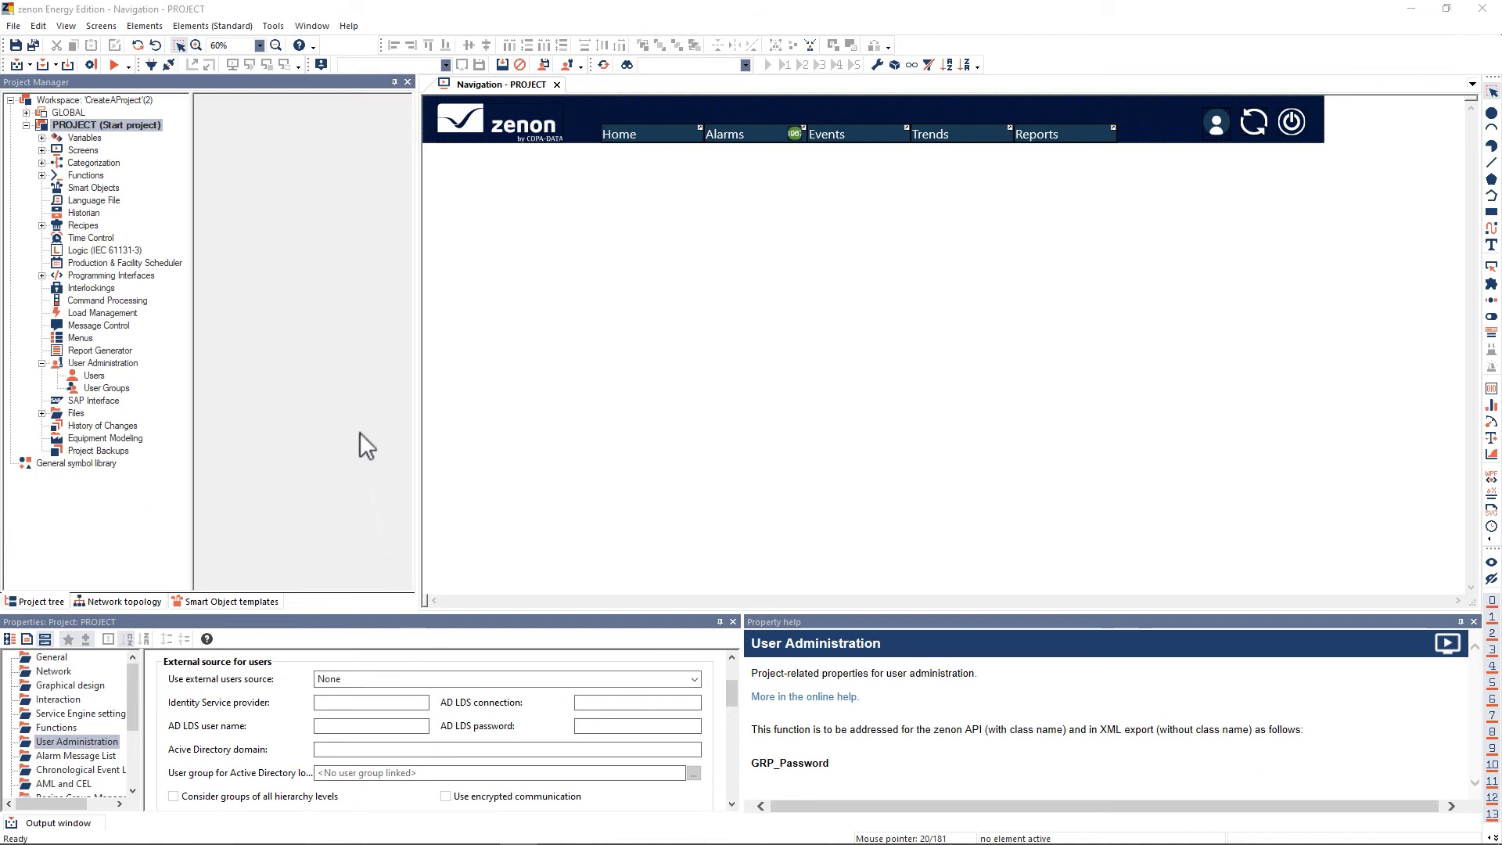
Start the runtime and try to exit it with the power button as SYSTEM, cancelling the login request
click(107, 61)
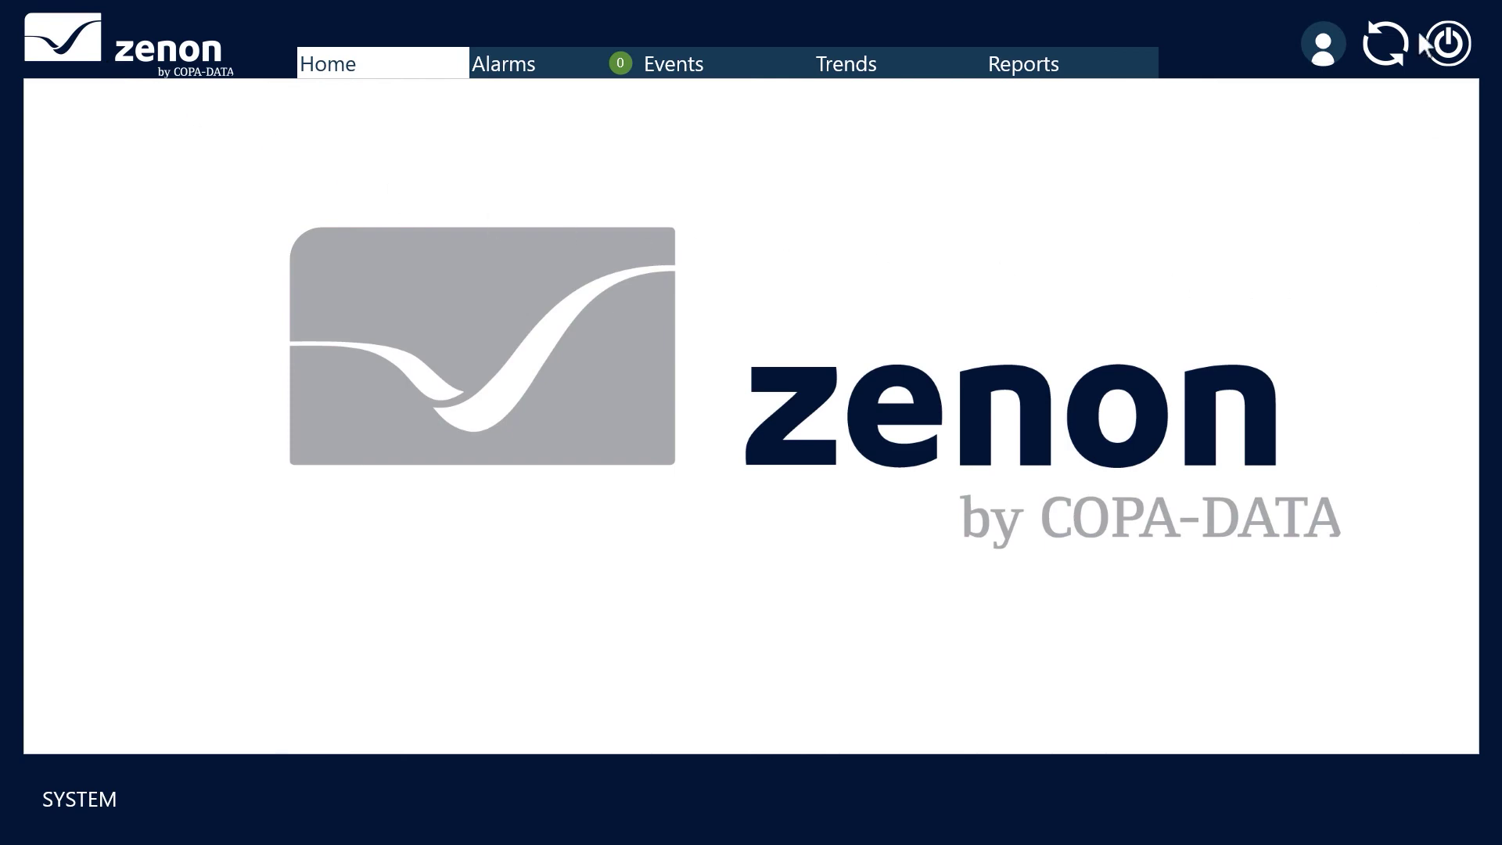
click(1457, 62)
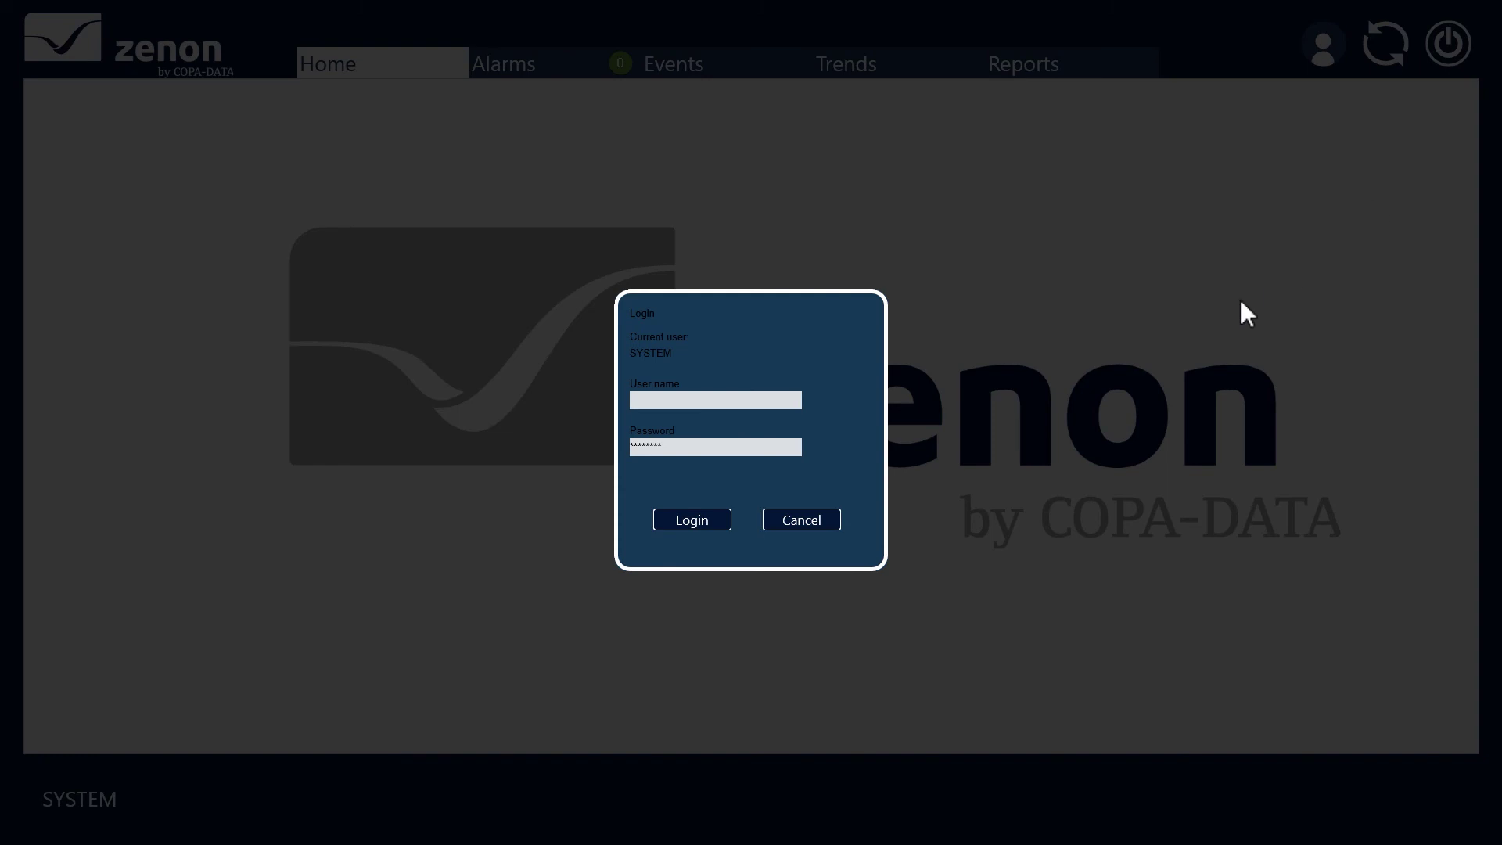
click(795, 521)
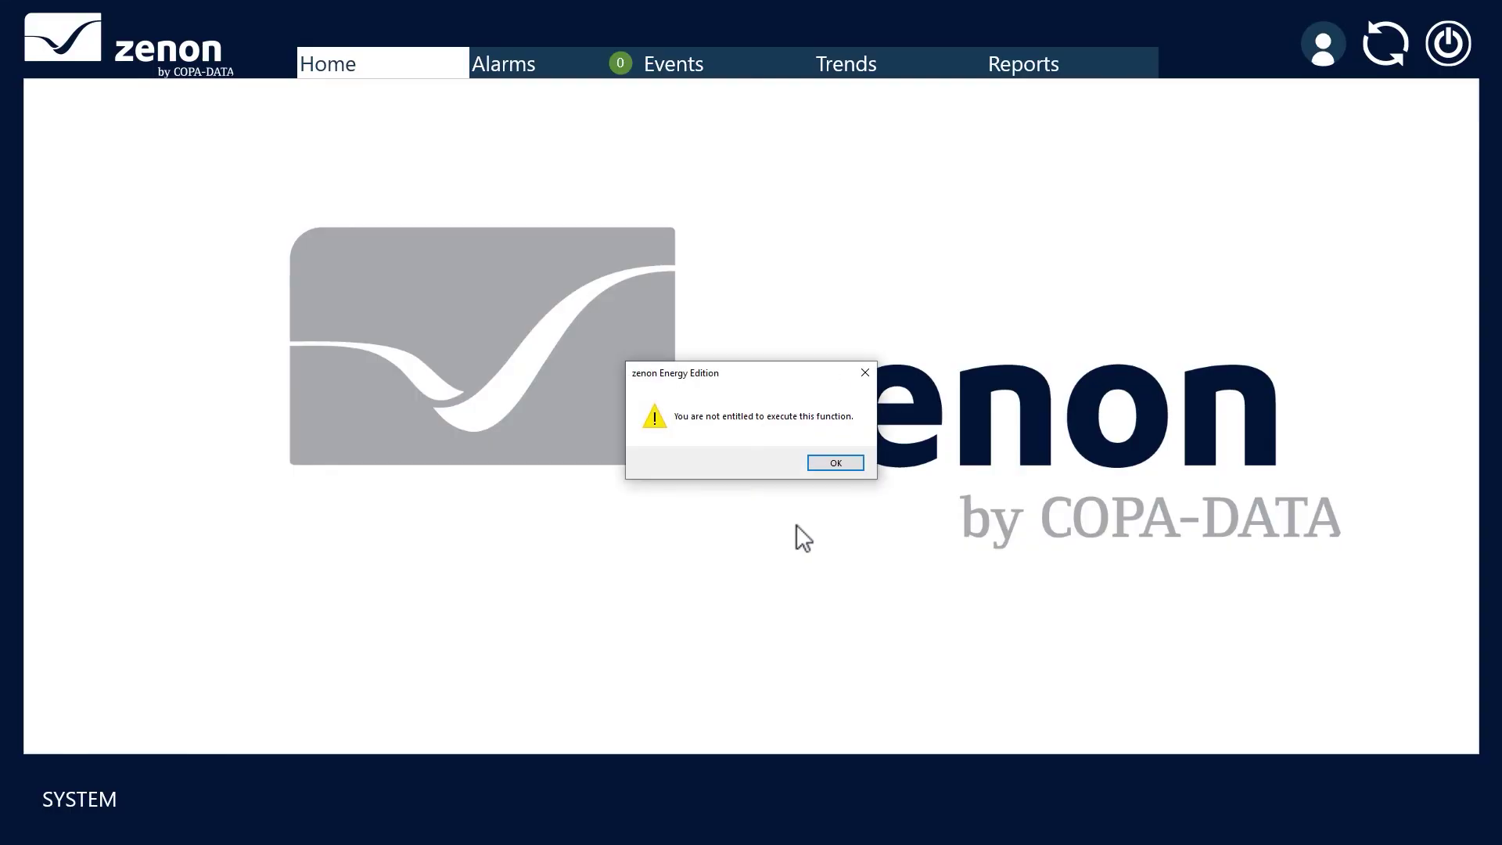
click(829, 464)
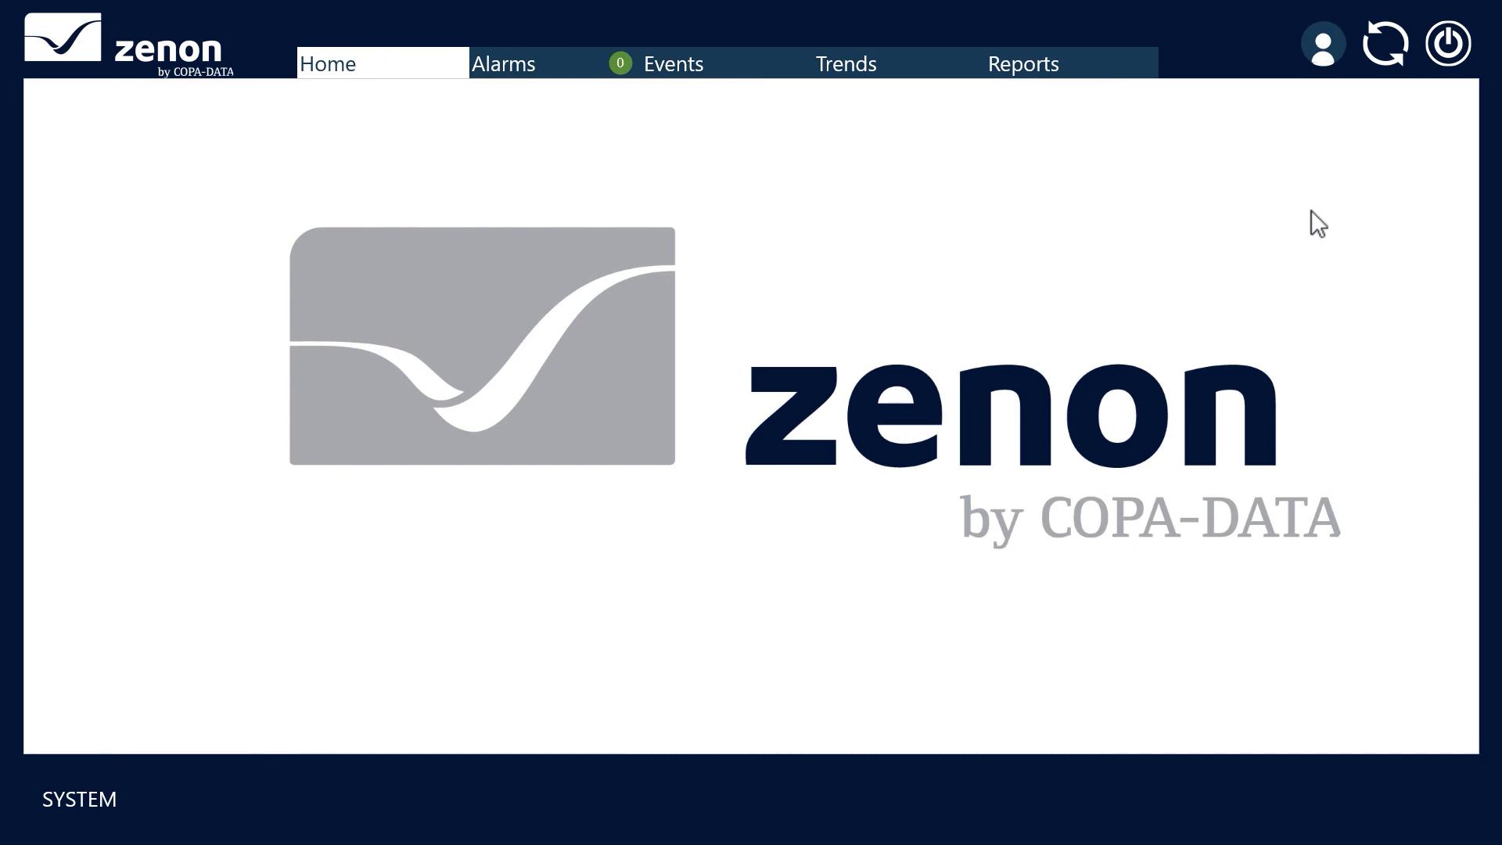
Log in to the runtime as the Operator user
click(1327, 66)
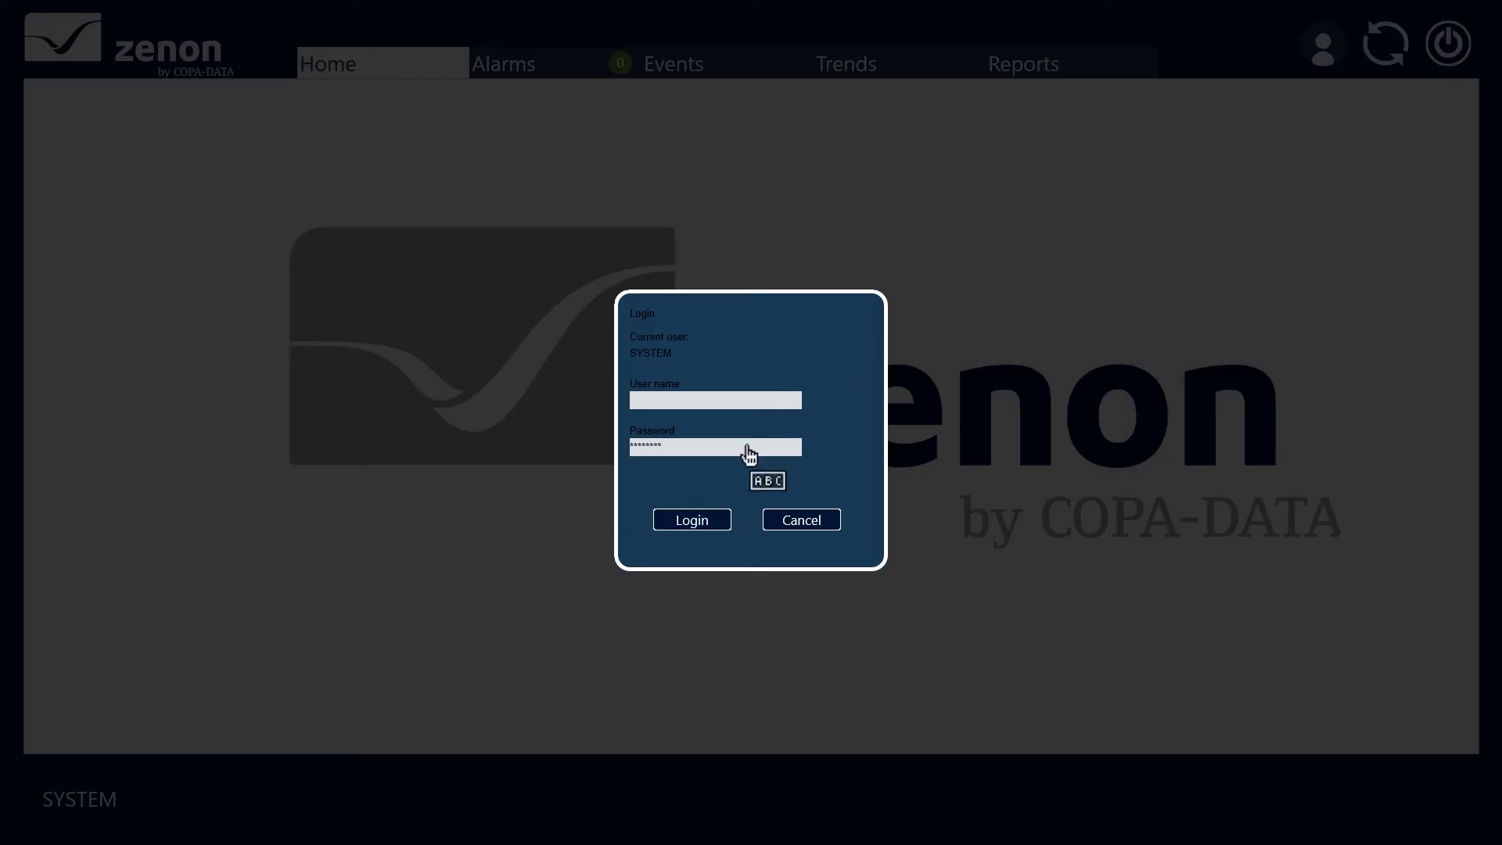
click(732, 402)
text(Operator)
click(698, 522)
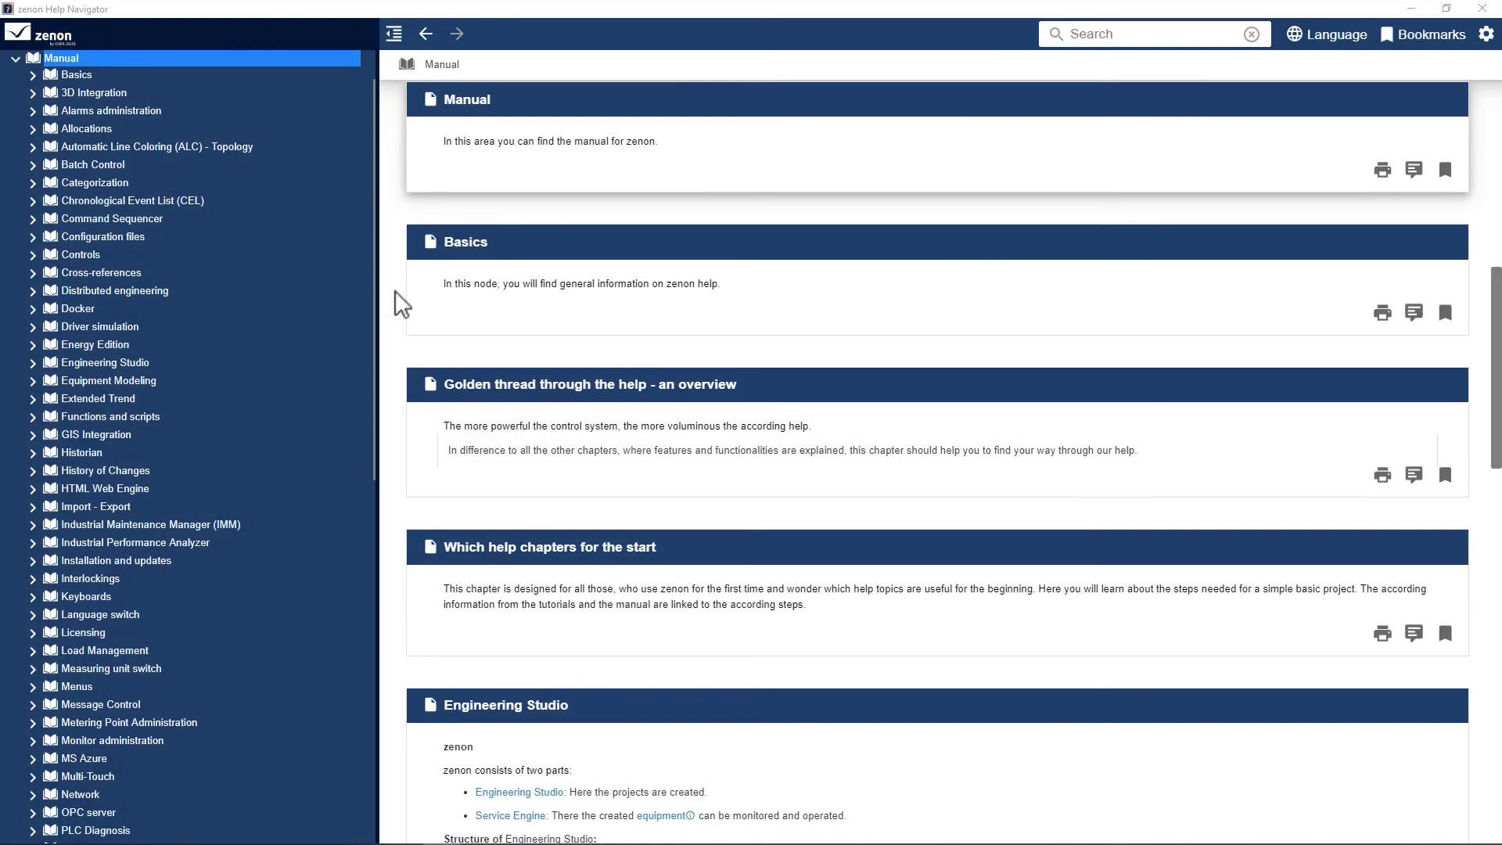
Browse the manual's topic tree in zenon Help Navigator and look at the Support options on the COPA-DATA website
drag(371, 373, 391, 758)
click(170, 585)
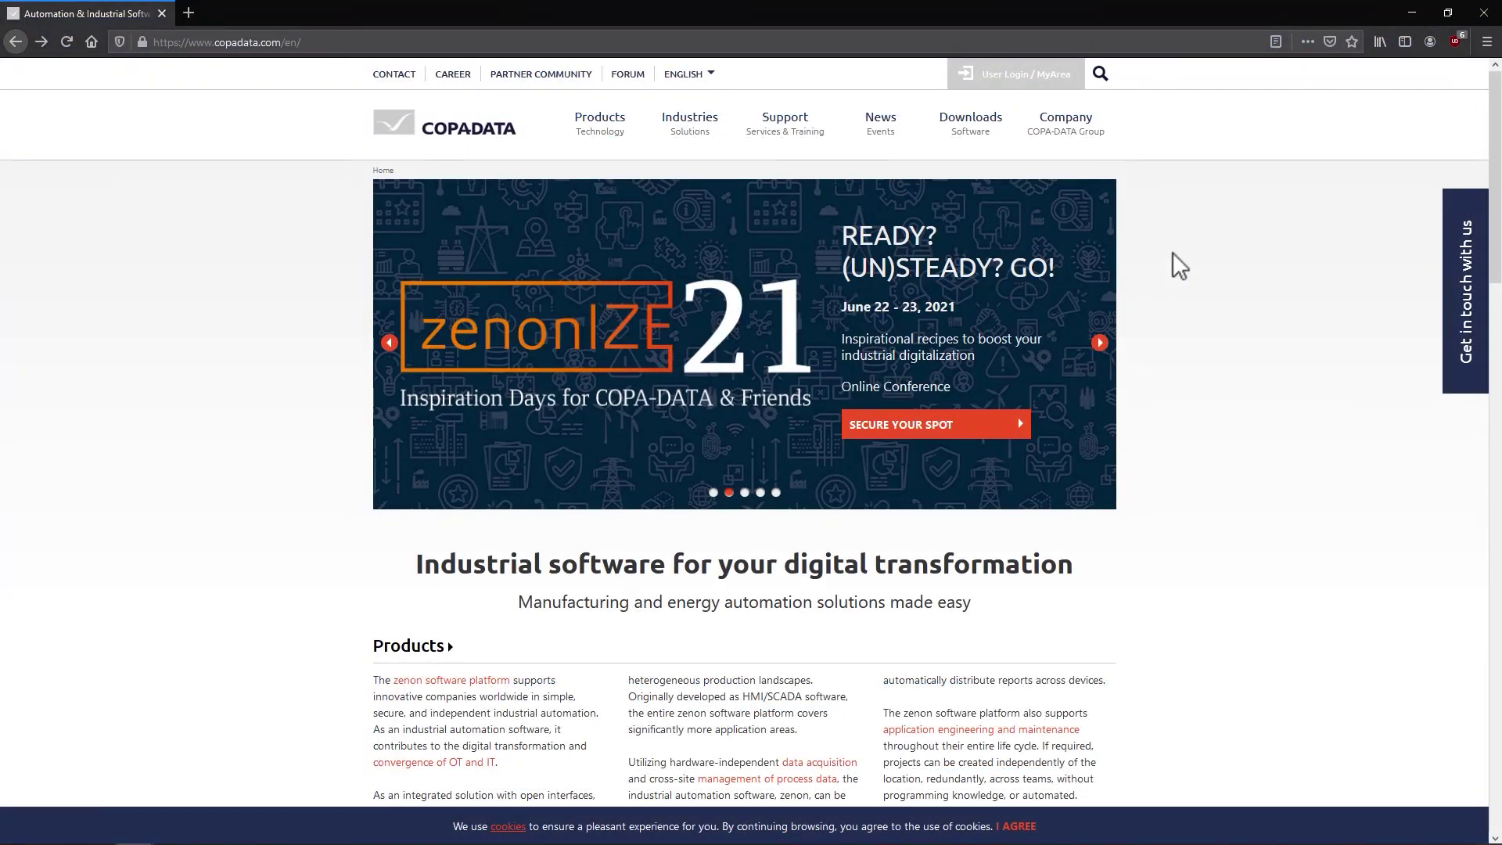
mouse_move(786, 147)
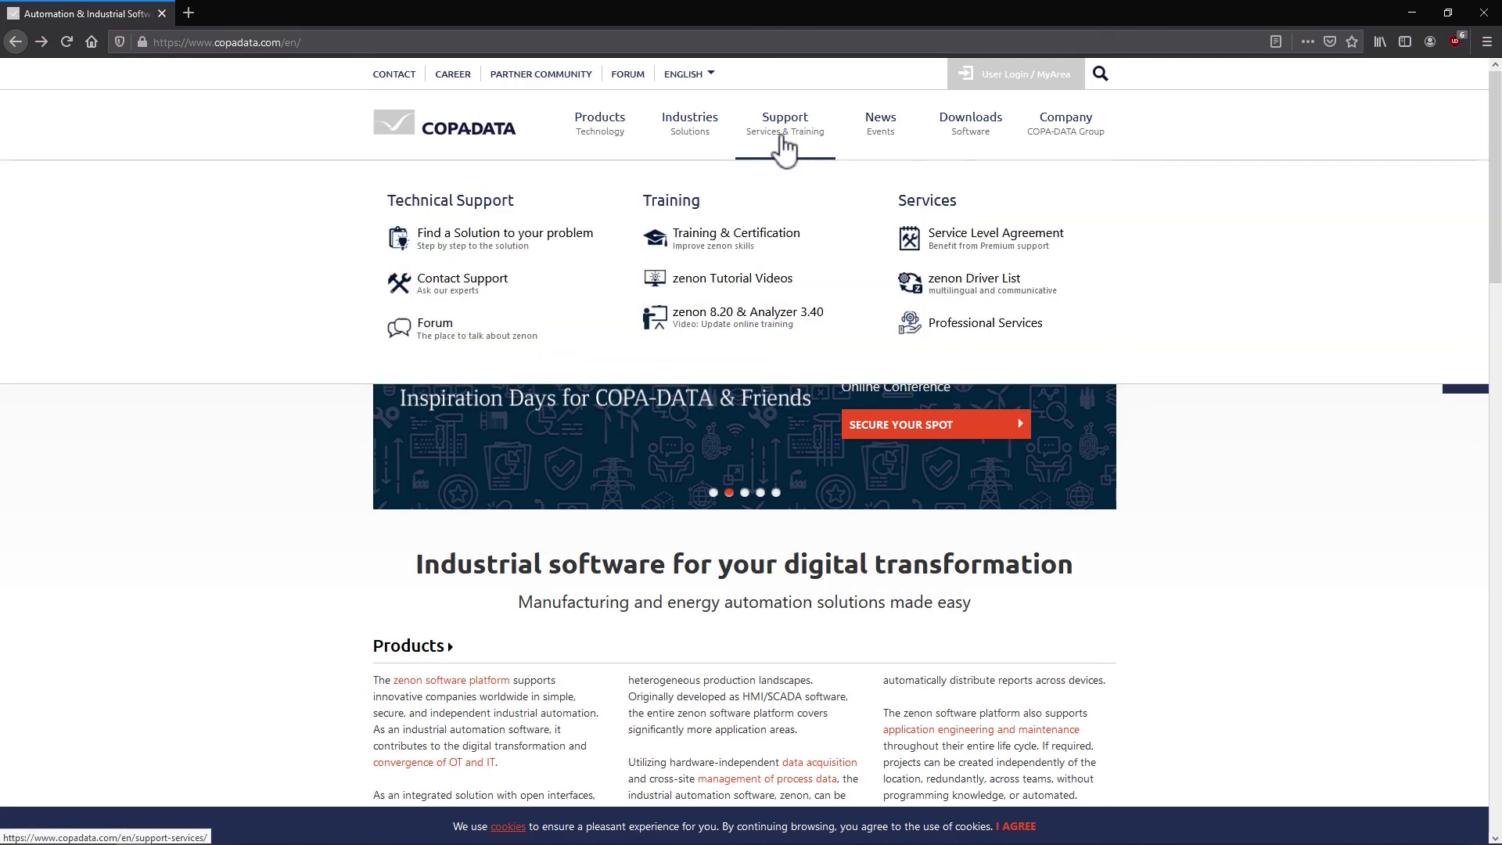